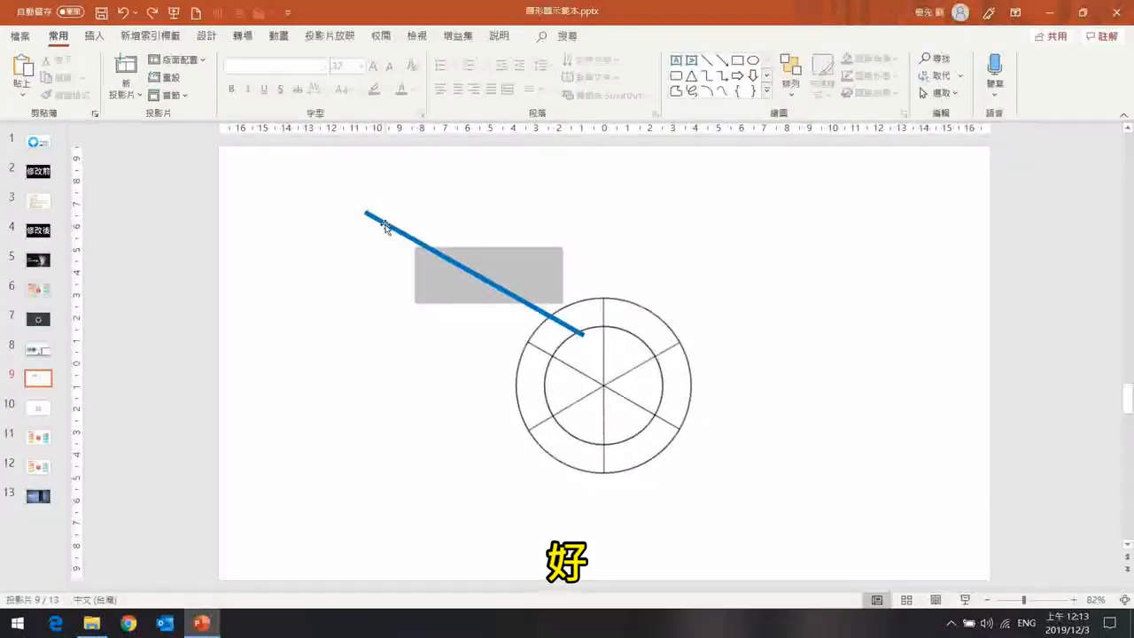
Draw a long thin gray bar with the Rectangle shape and move the gray rectangle so it overlaps the bar.
left_click(763, 444)
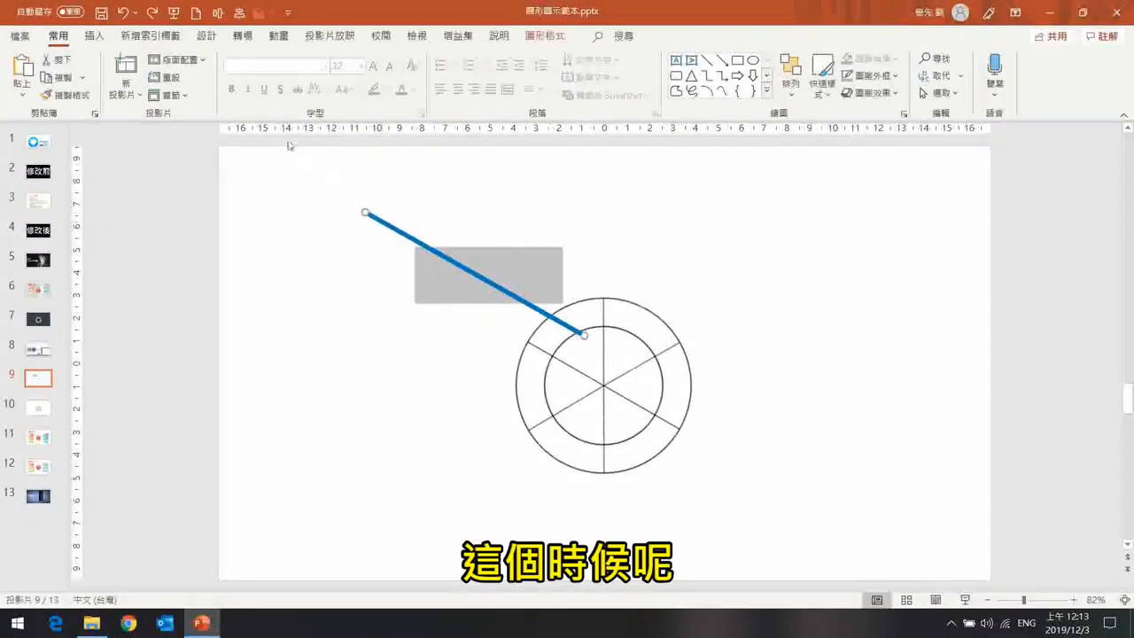
left_click(94, 36)
left_click(315, 93)
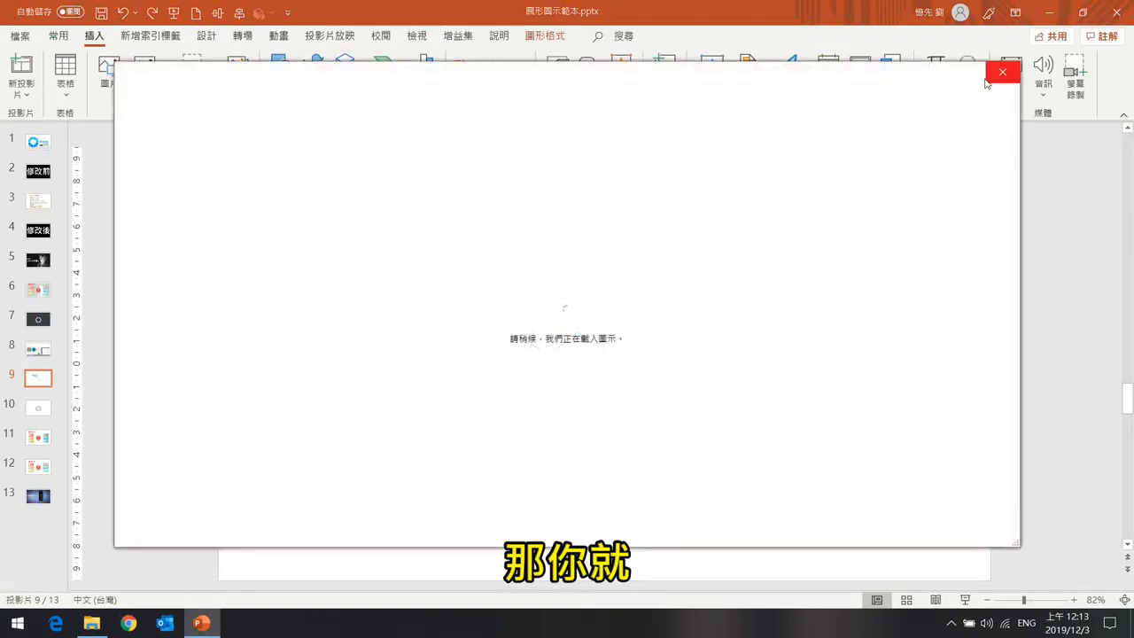
key("Escape")
left_click(282, 84)
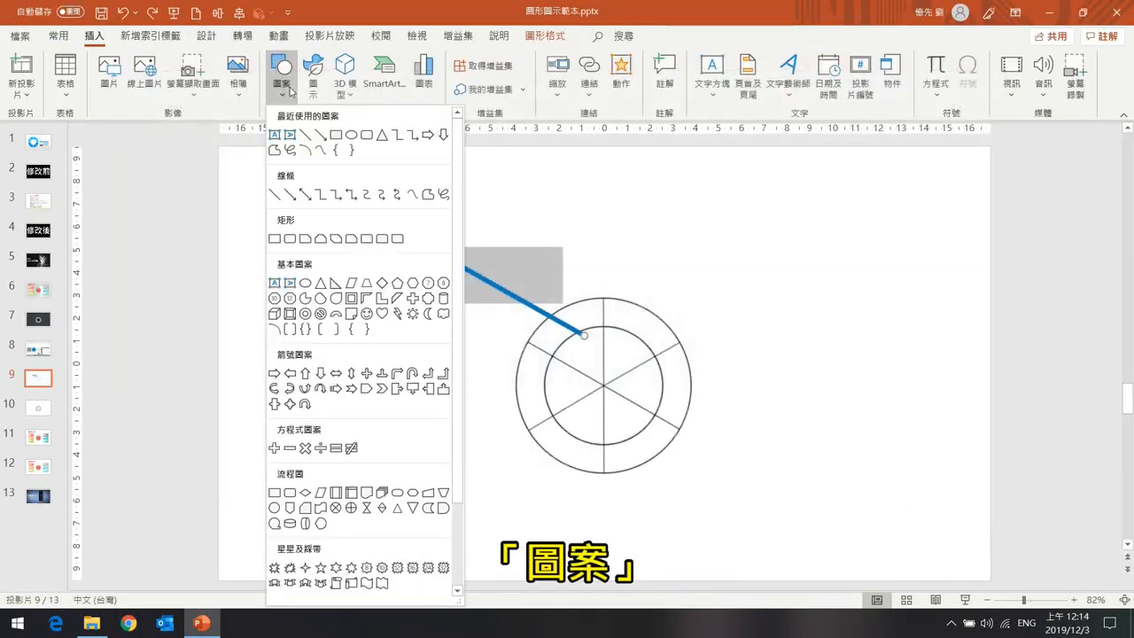
left_click(336, 135)
left_click_drag(384, 197, 638, 204)
left_click_drag(511, 172, 529, 172)
left_click_drag(544, 251, 597, 206)
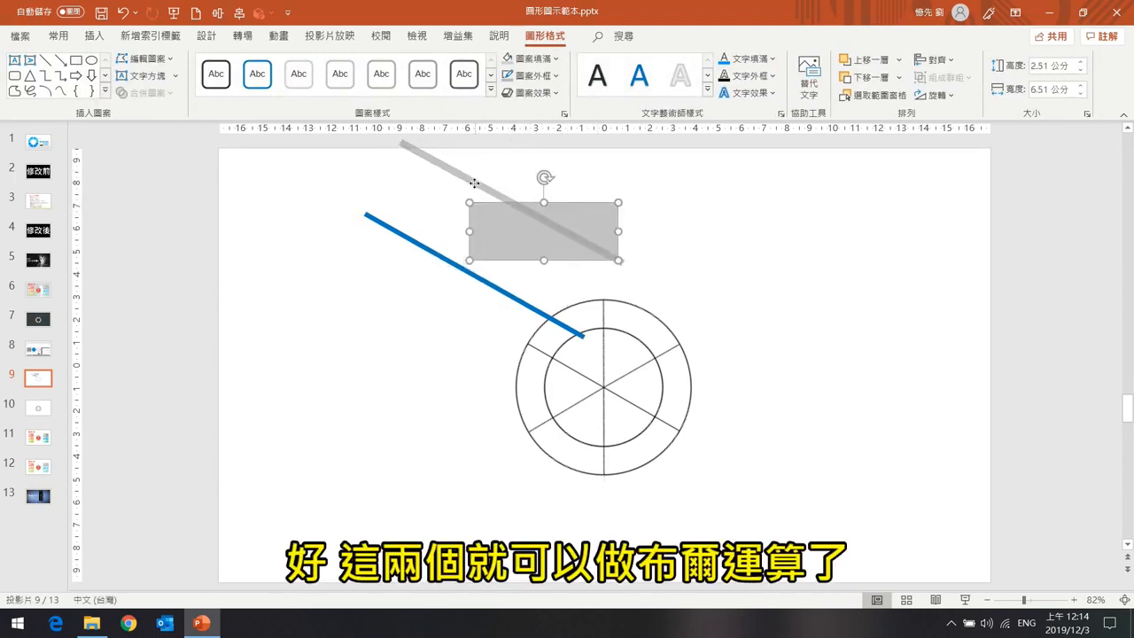
Check whether Merge Shapes is available with the rectangle selected together with the blue line.
left_click(474, 183, "shift")
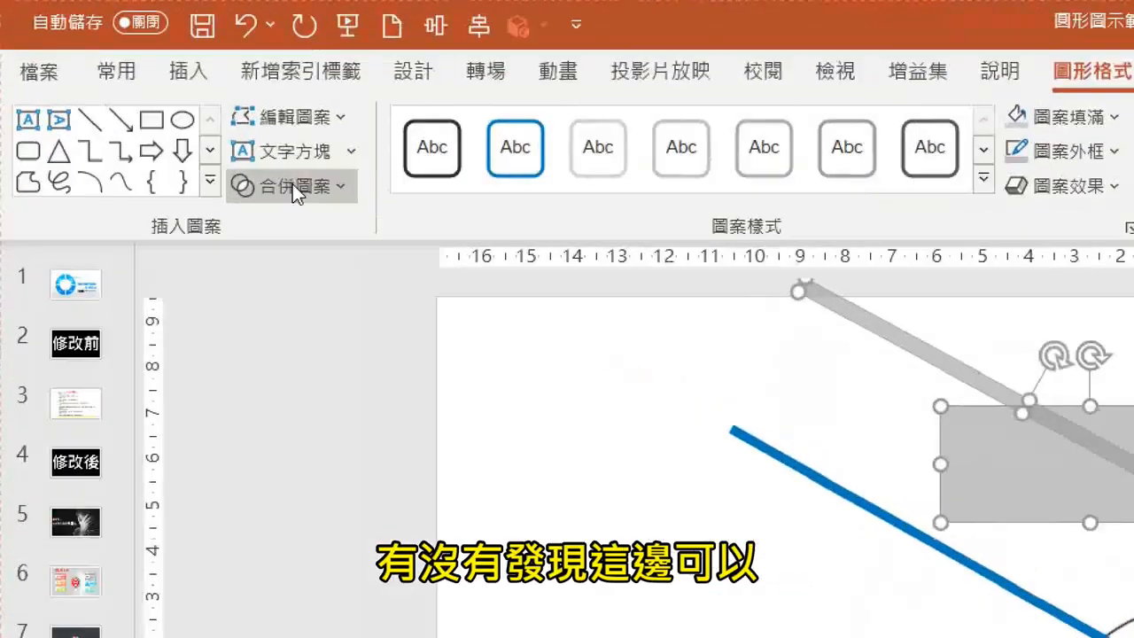
key("Escape")
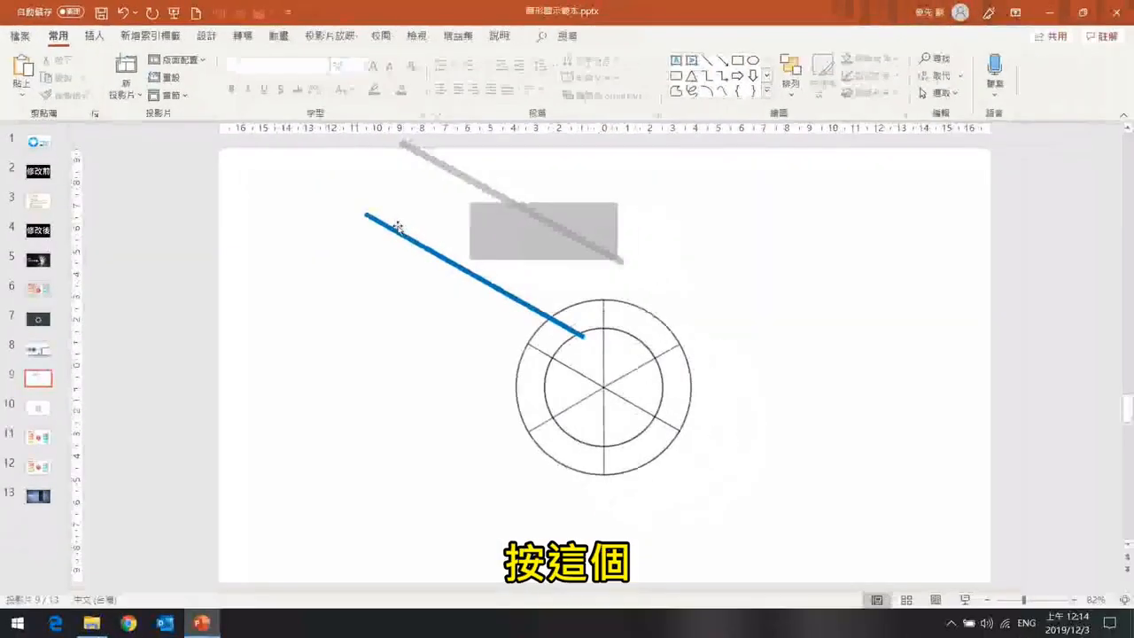
left_click(397, 233)
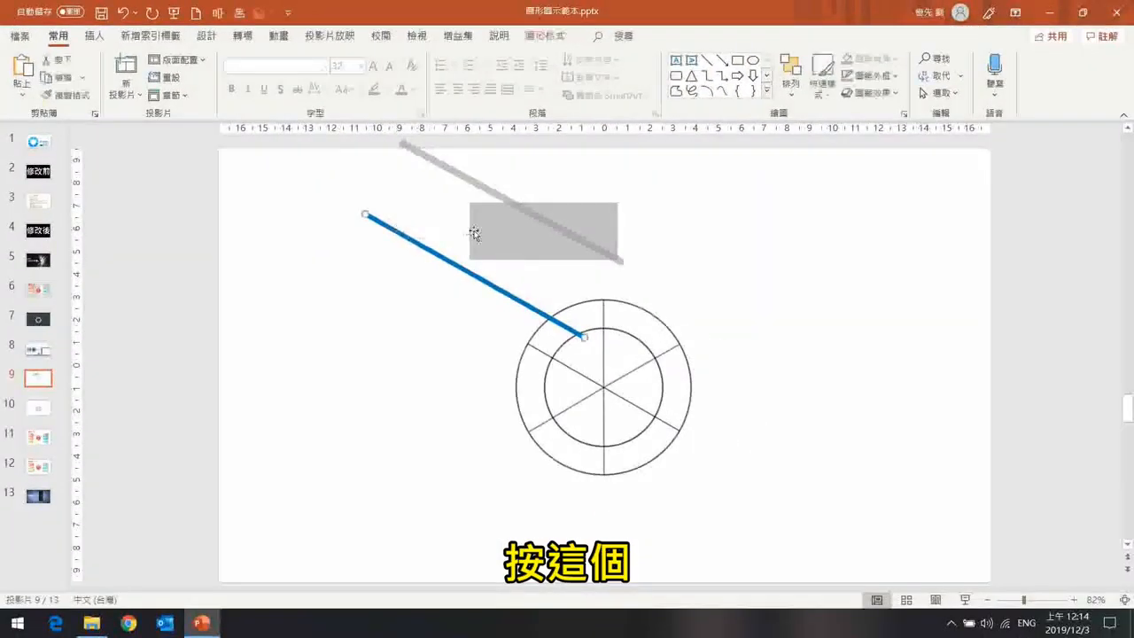
left_click(495, 214, "shift")
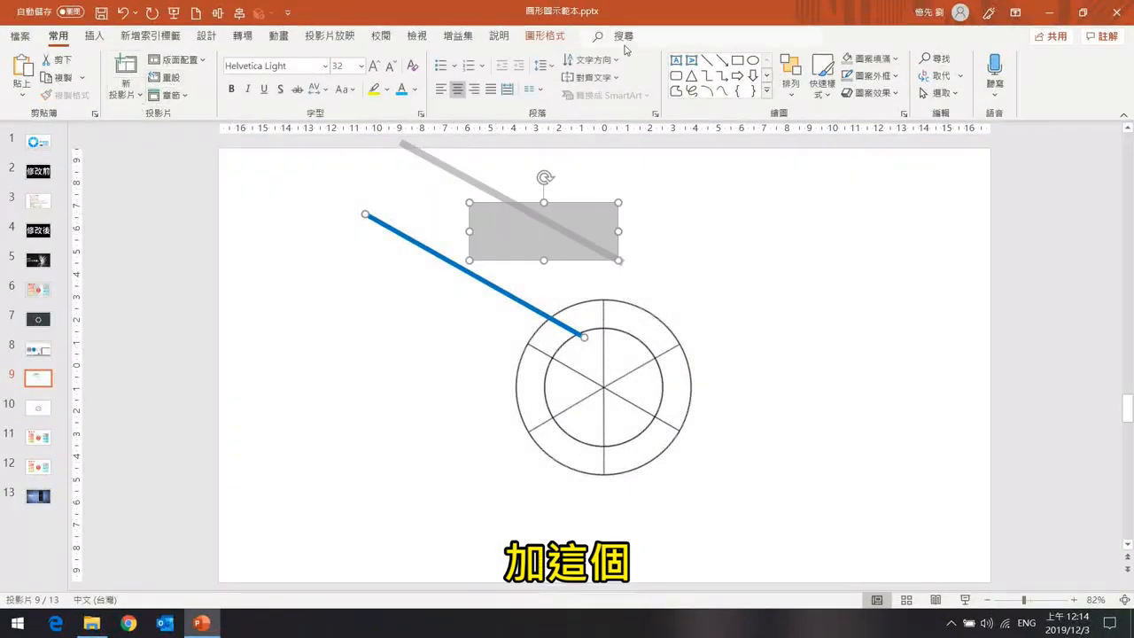
left_click(543, 40)
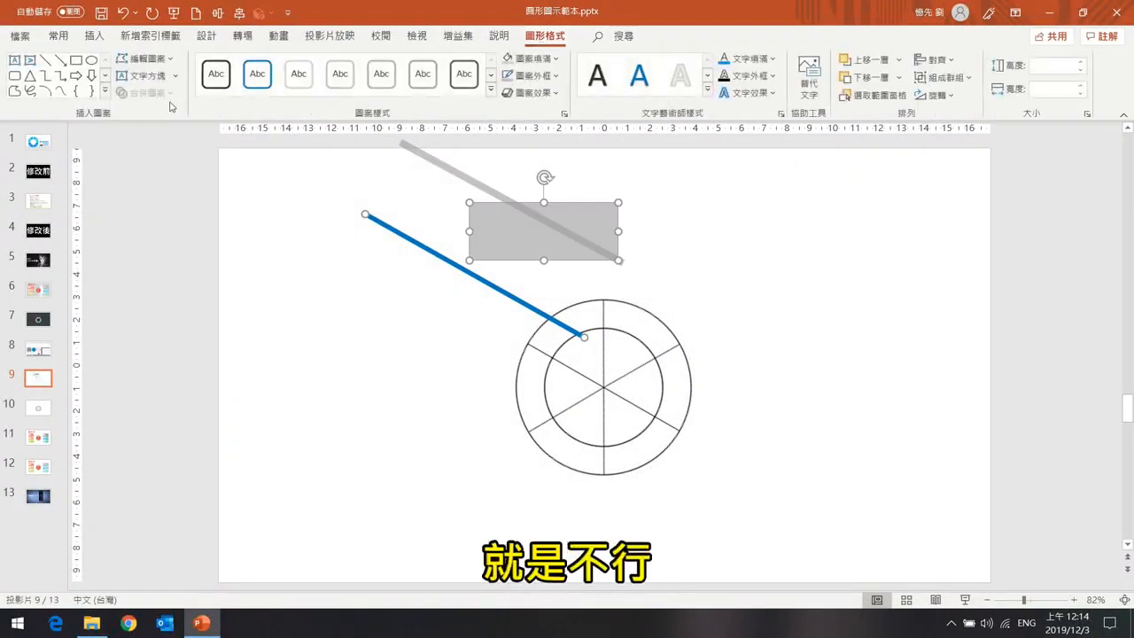
left_click(413, 272)
left_click(431, 251)
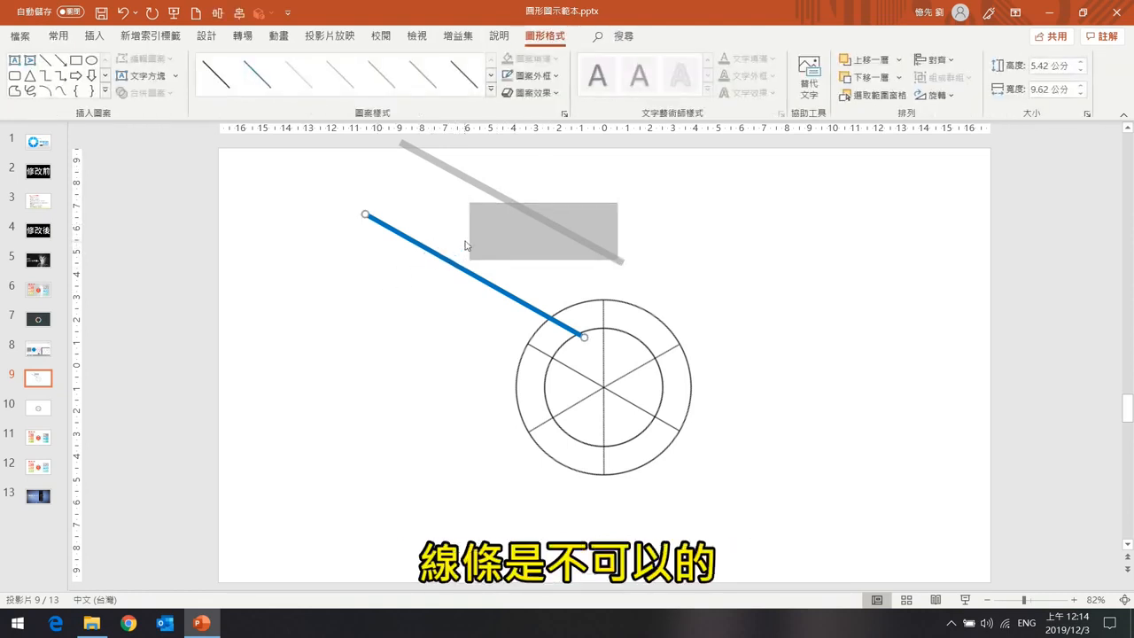
Delete the blue line and place the gray bar diagonally through the center of the two circles.
key("Delete")
left_click_drag(493, 192, 582, 376)
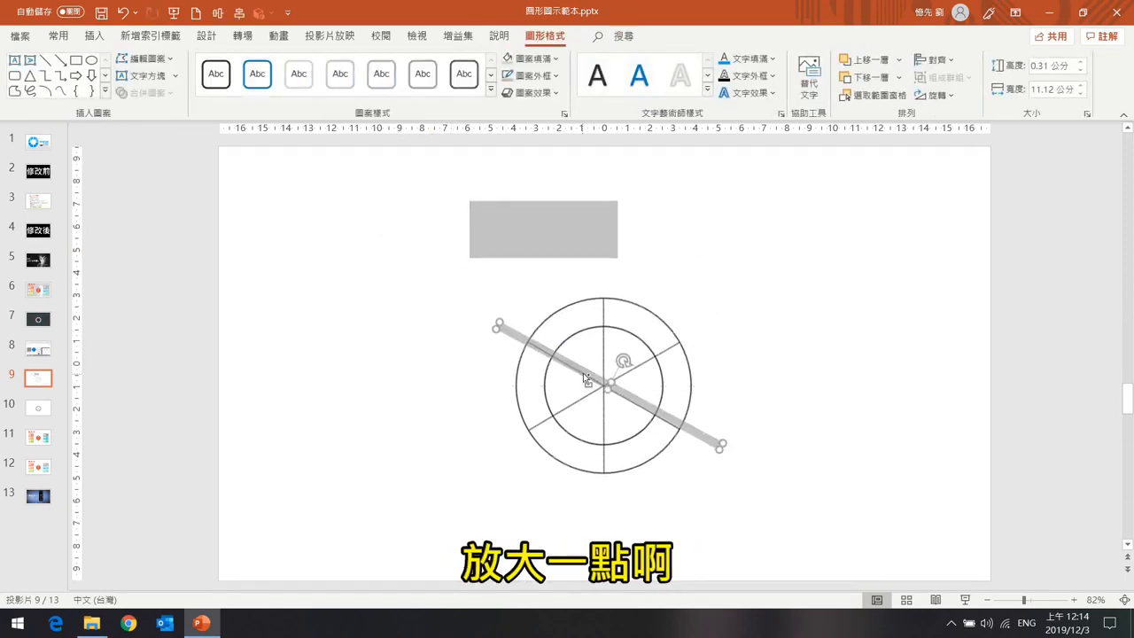
scroll(594, 375, "up", 5)
scroll(593, 375, "down", 3)
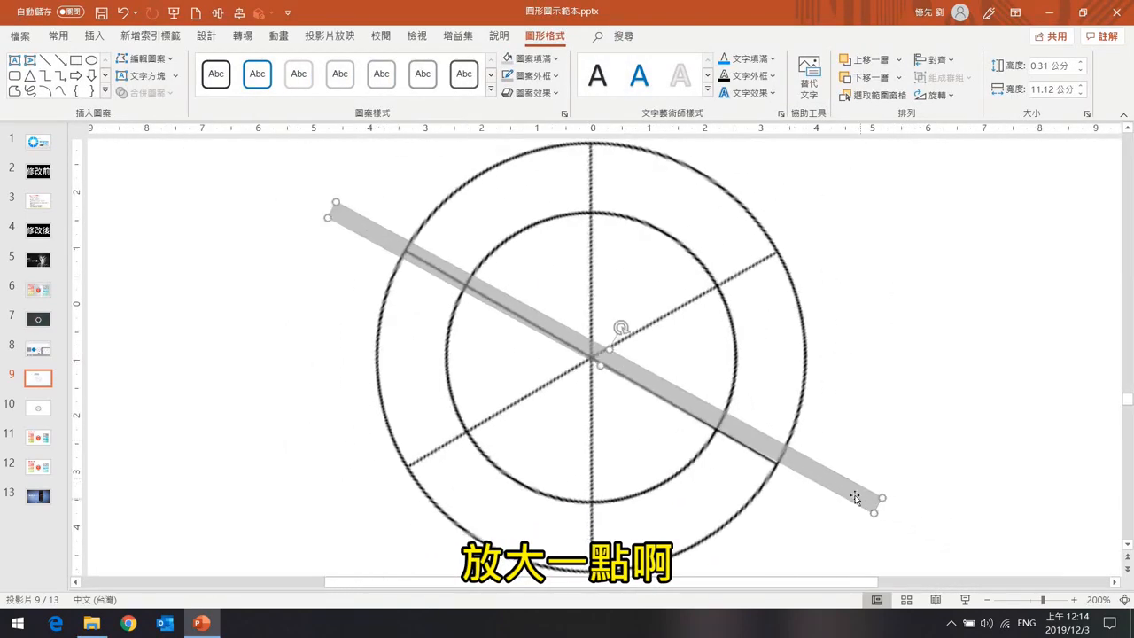
scroll(403, 248, "down", 1)
scroll(405, 249, "up", 1)
left_click_drag(625, 324, 625, 325)
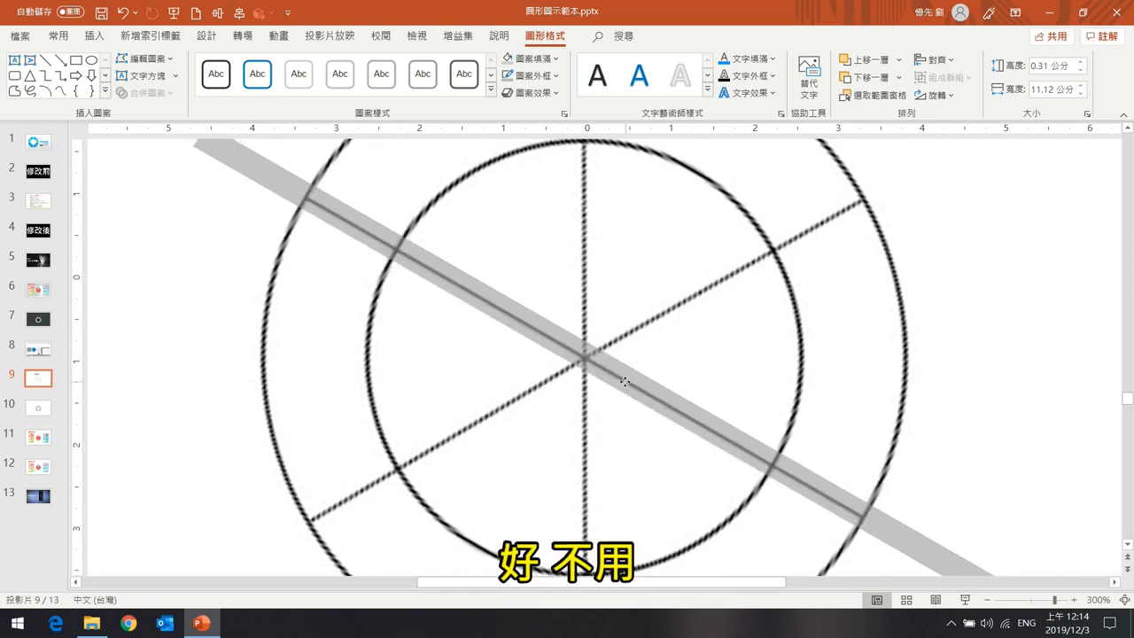
scroll(651, 374, "down", 10)
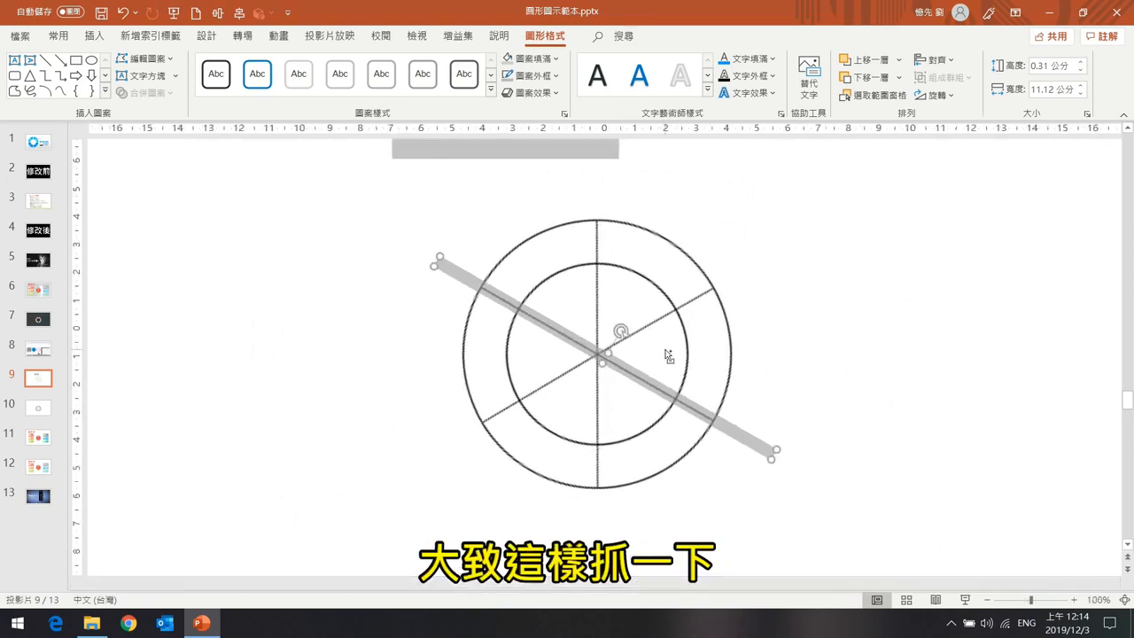
Delete the gray rectangle above the circles.
left_click(538, 158)
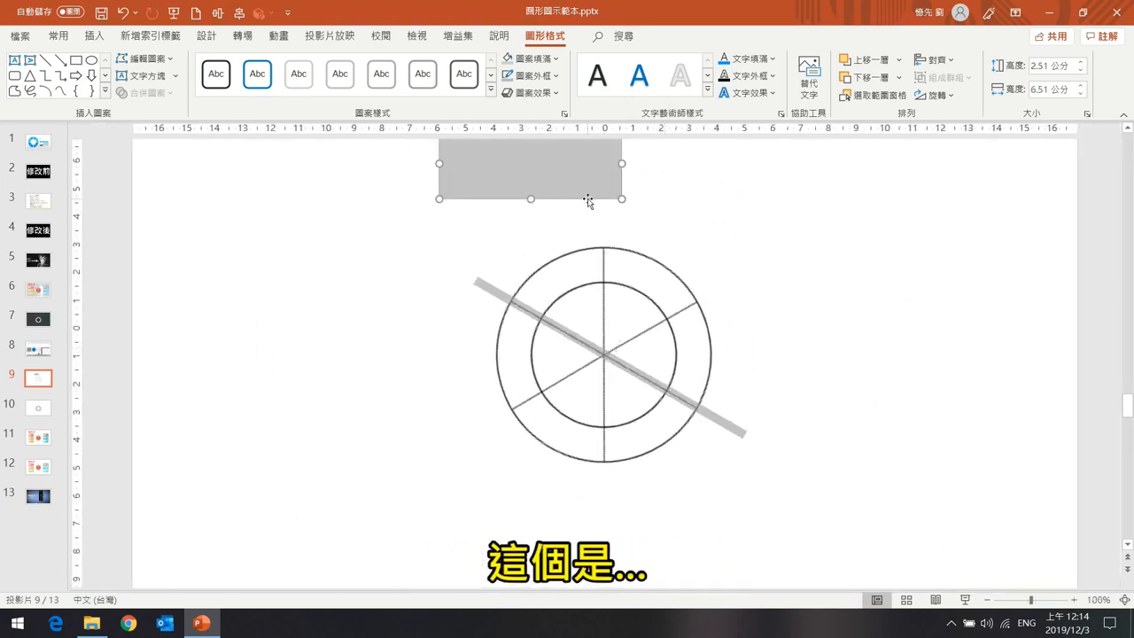
key("Delete")
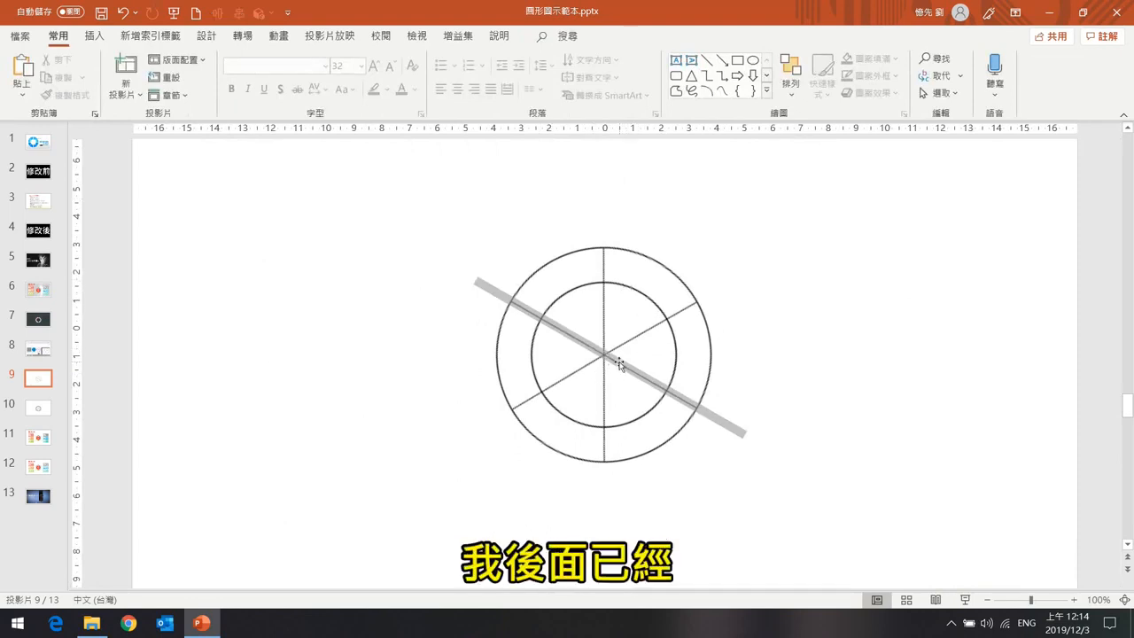
Inspect the finished wheel example on slide 10, then return to slide 9.
left_click(47, 409)
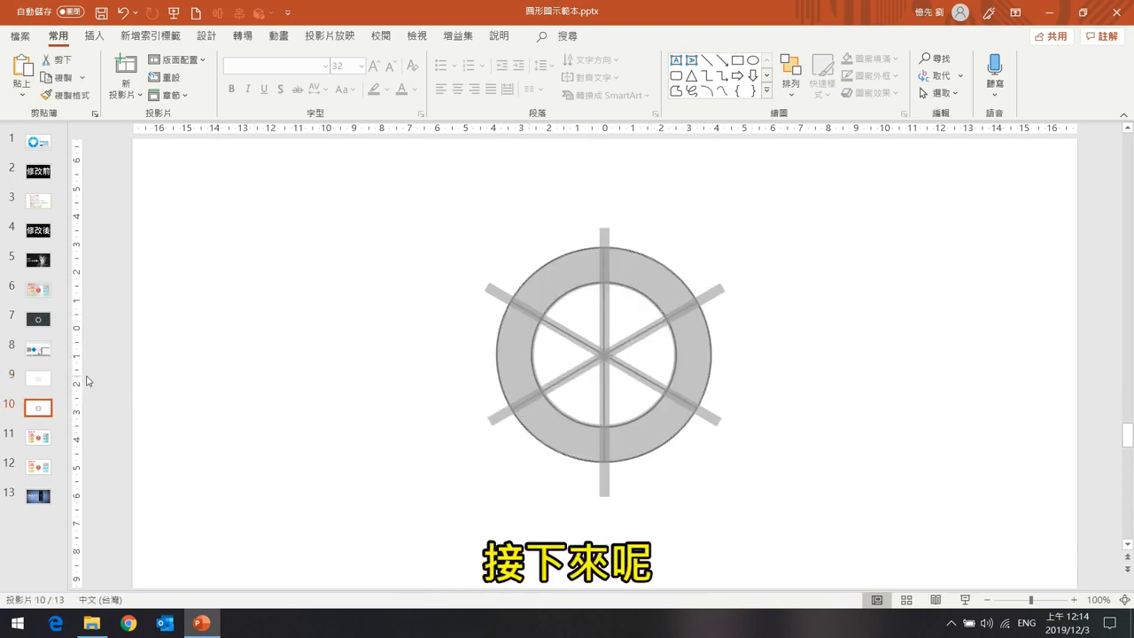
left_click_drag(599, 296, 709, 280)
key("ctrl+z")
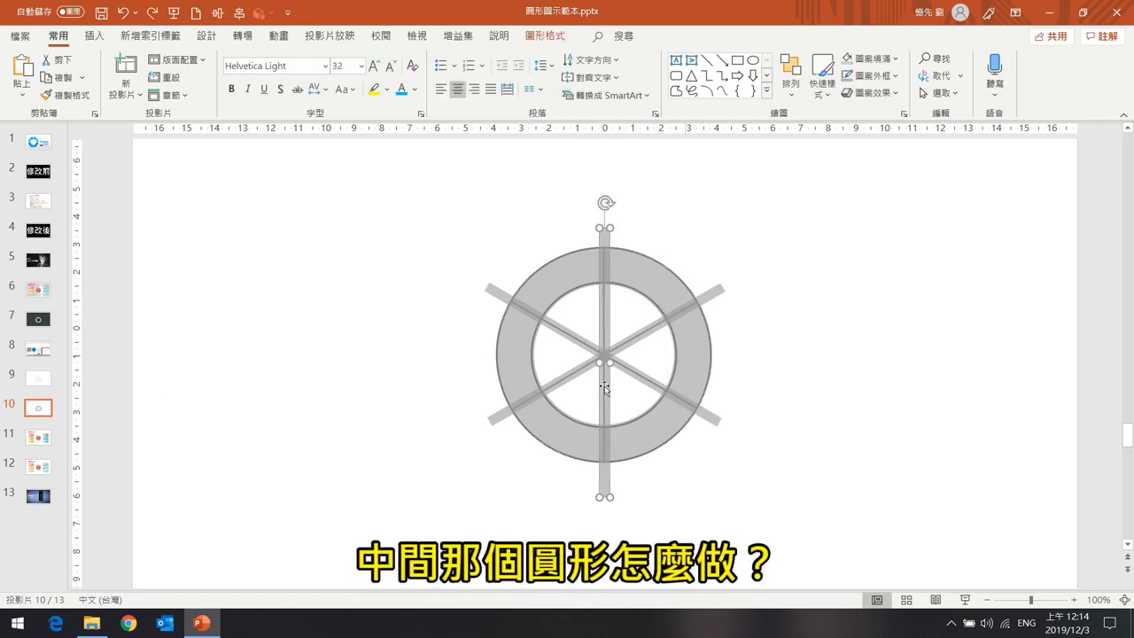
left_click(50, 380)
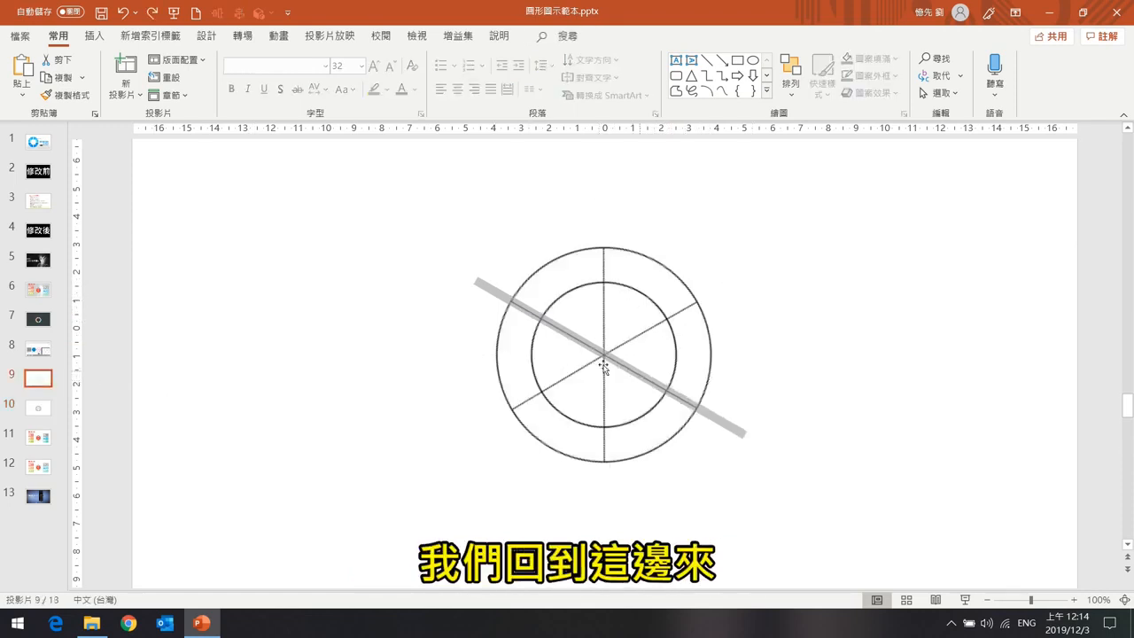
Move the gray bar aside and draw a 7.68 cm circle covering the wheel's outer circle.
left_click_drag(652, 368, 889, 310)
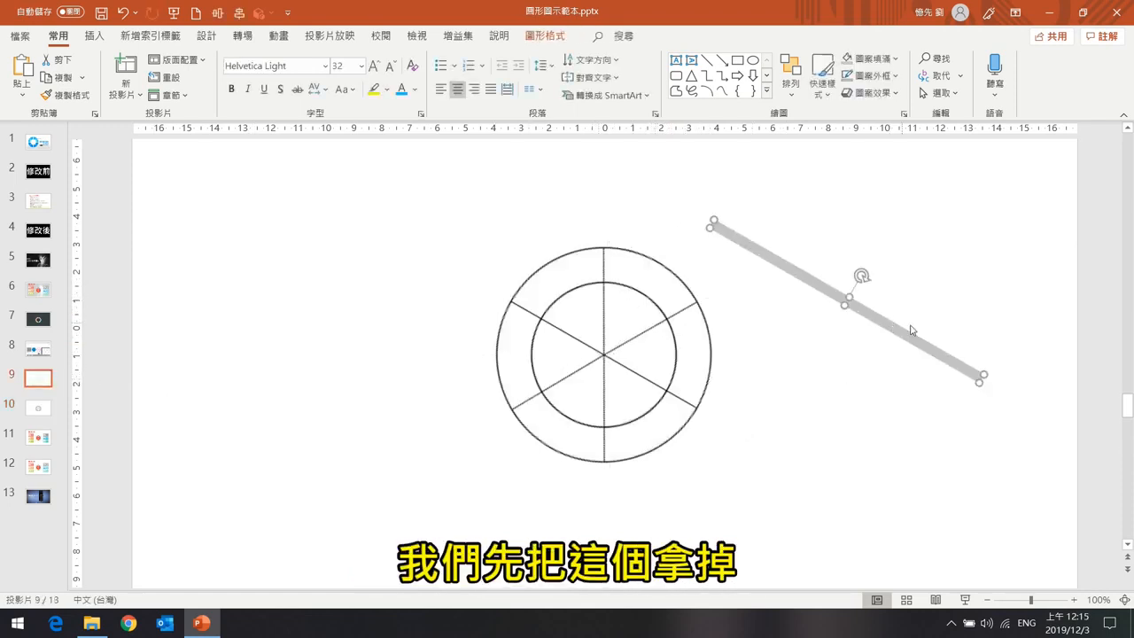
left_click(94, 35)
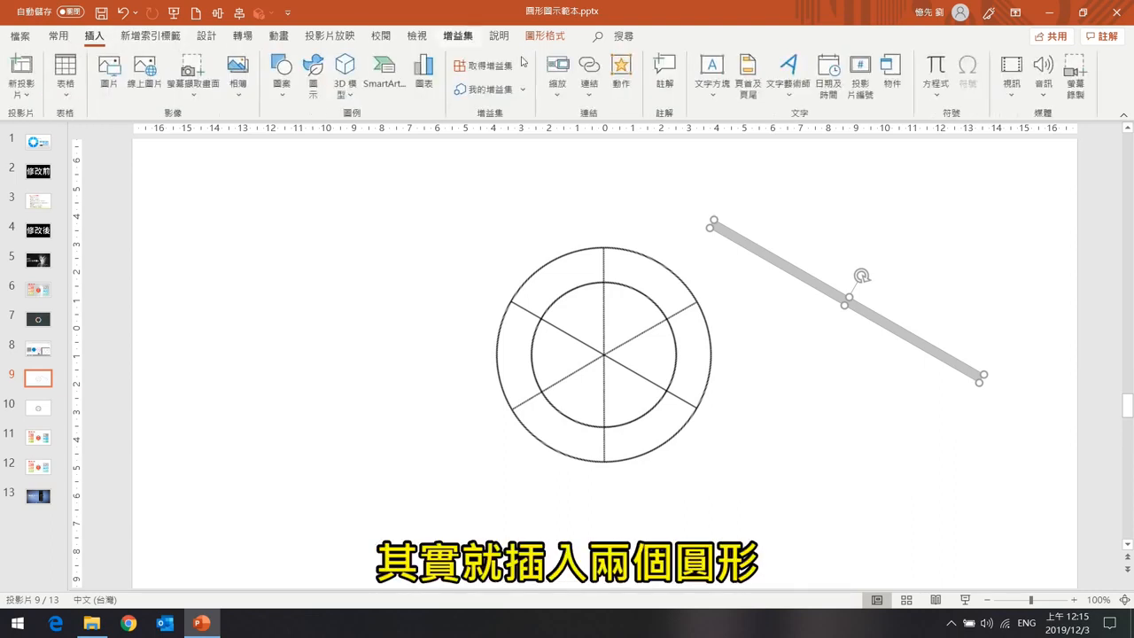
left_click(282, 84)
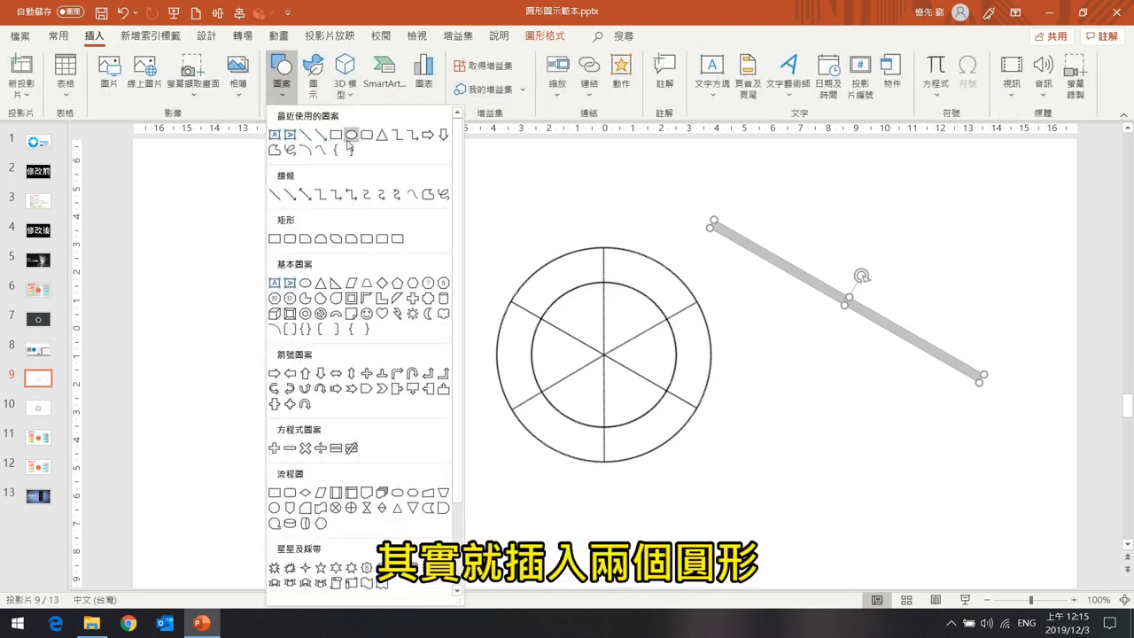
left_click(350, 136)
left_click_drag(603, 354, 712, 429)
Duplicate the circle, shrink the copy, and move it back over the wheel.
left_click_drag(628, 345, 877, 345)
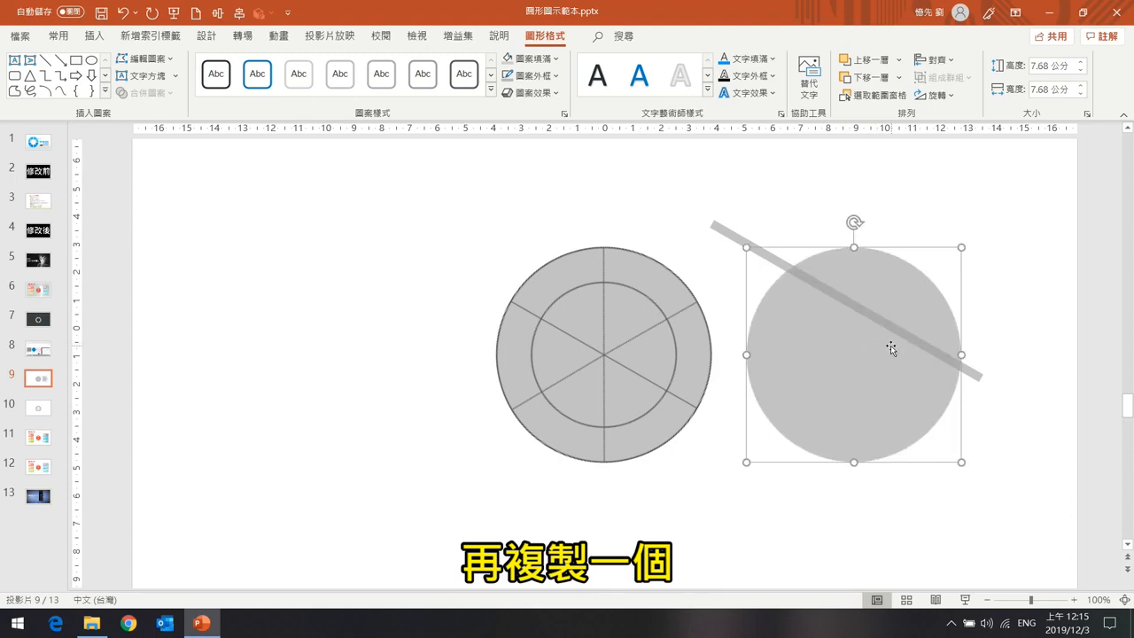
left_click_drag(747, 248, 771, 271)
left_click_drag(860, 357, 610, 355)
Select both circles and align them horizontally centered.
left_click(622, 265, "shift")
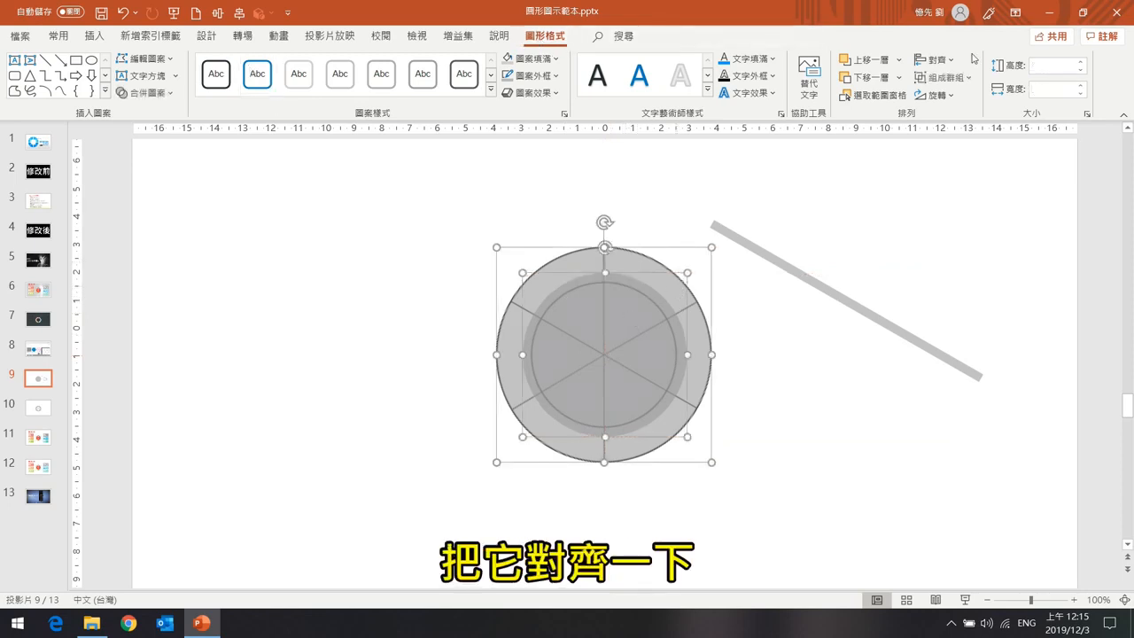
left_click(937, 59)
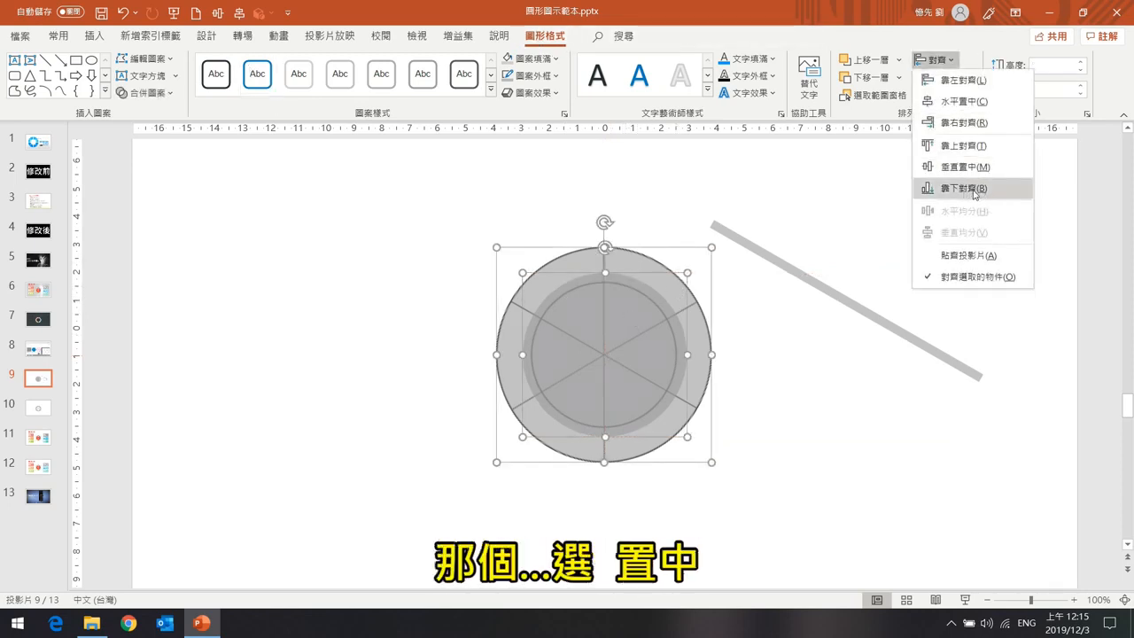
left_click(973, 104)
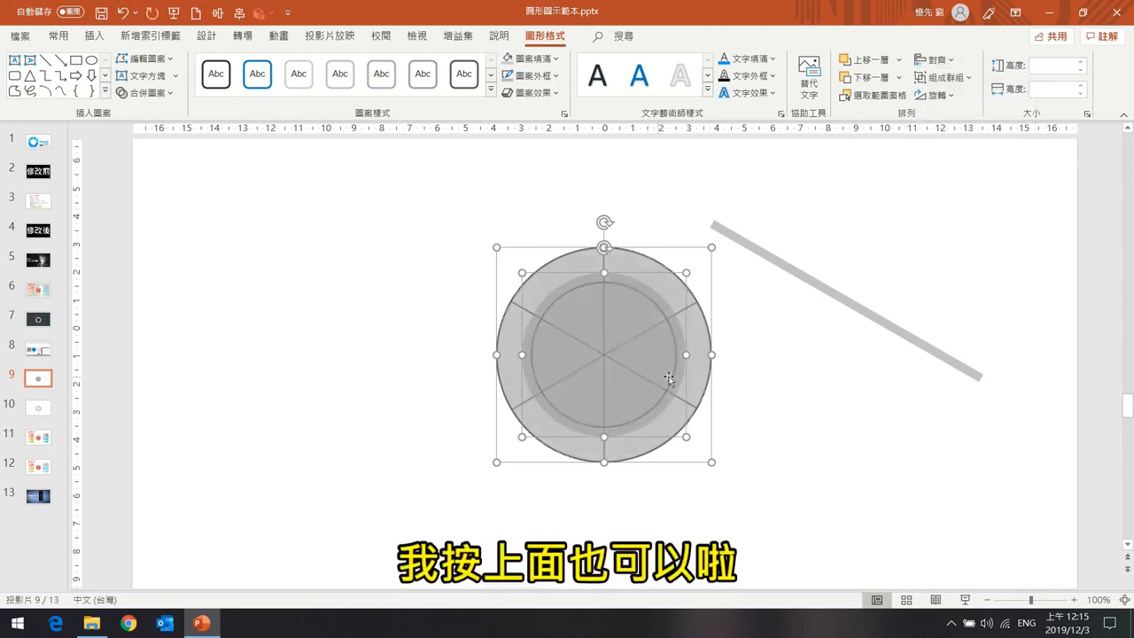
key("Escape")
Resize the smaller circle to match the wheel's inner circle.
left_click(653, 302)
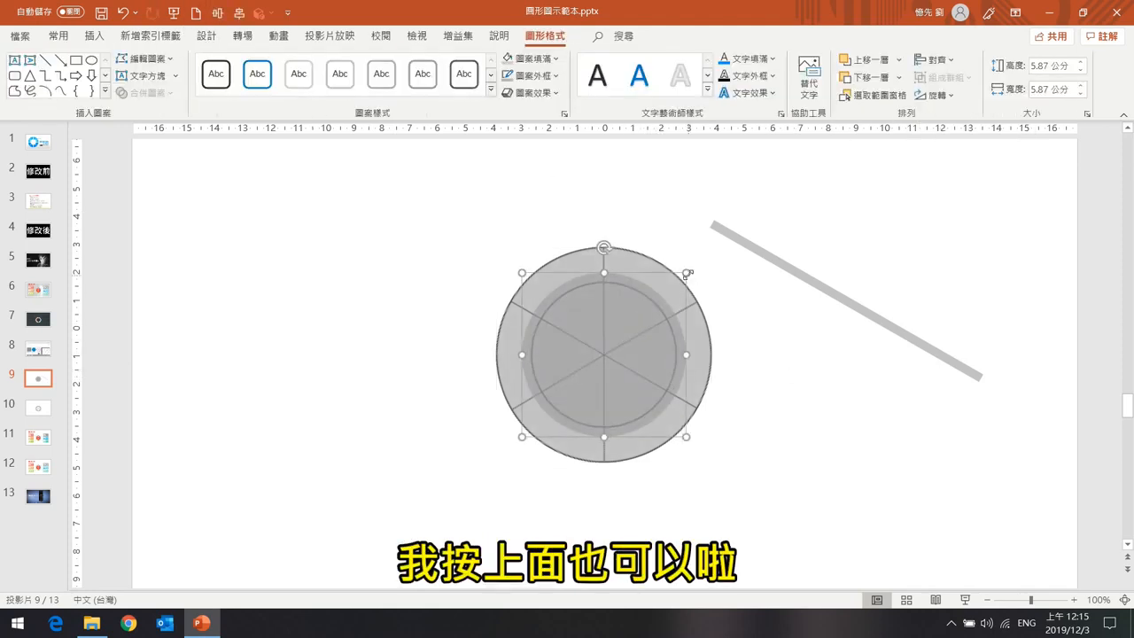
left_click_drag(686, 273, 676, 285)
left_click(767, 394)
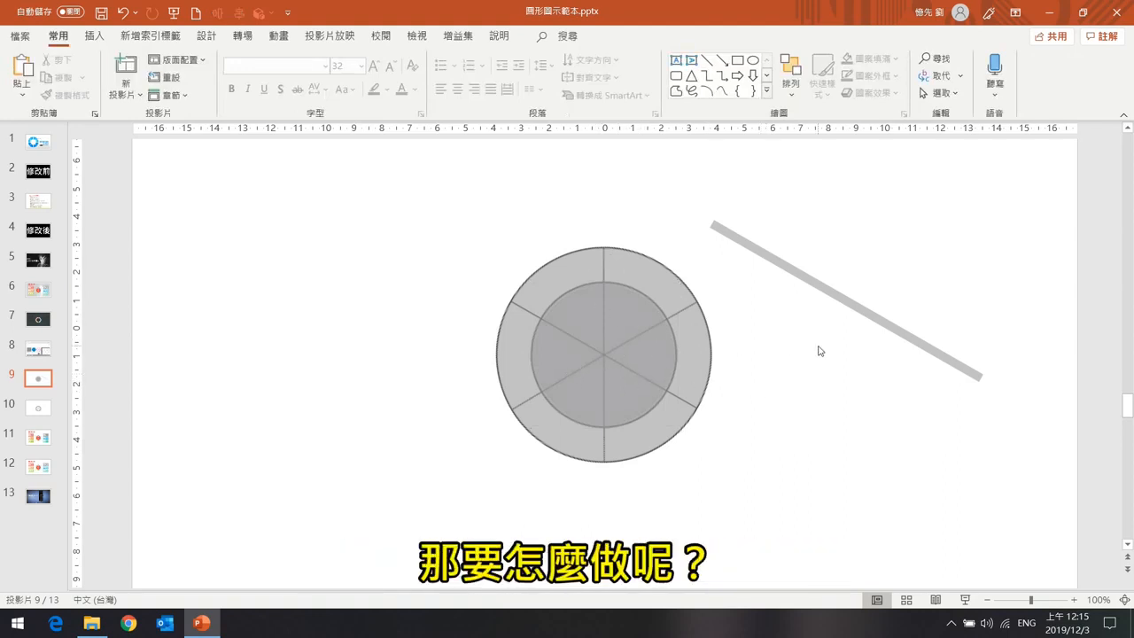
Subtract the inner circle from the outer circle to form a ring, then lay the gray bar across its center.
left_click(653, 273)
left_click(611, 343, "shift")
left_click(167, 93)
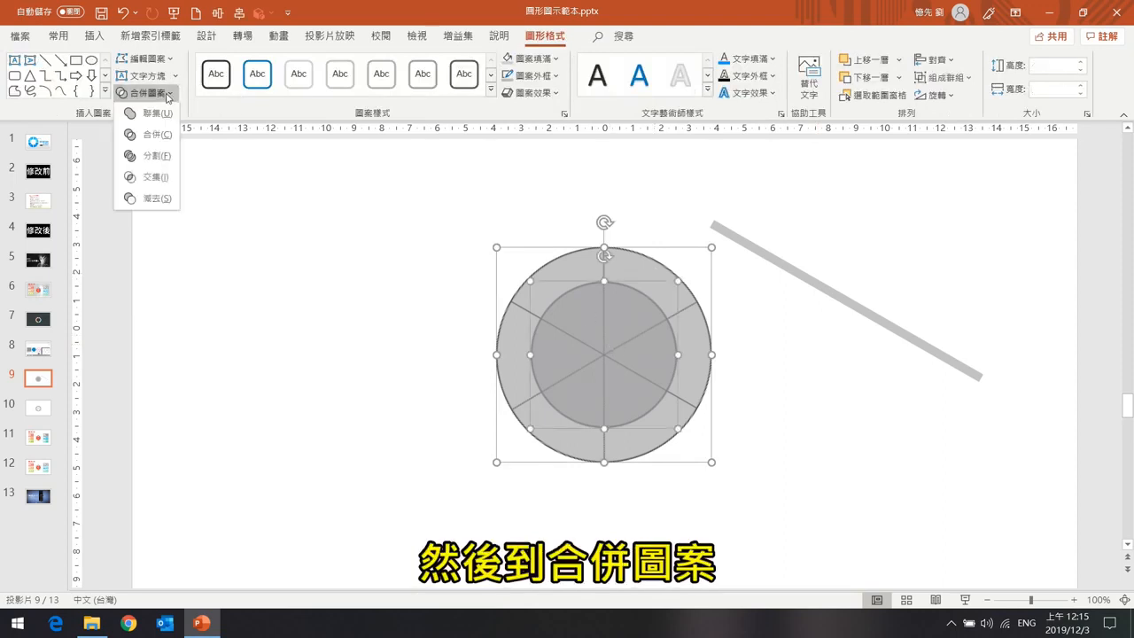
left_click(151, 198)
left_click_drag(652, 275, 732, 172)
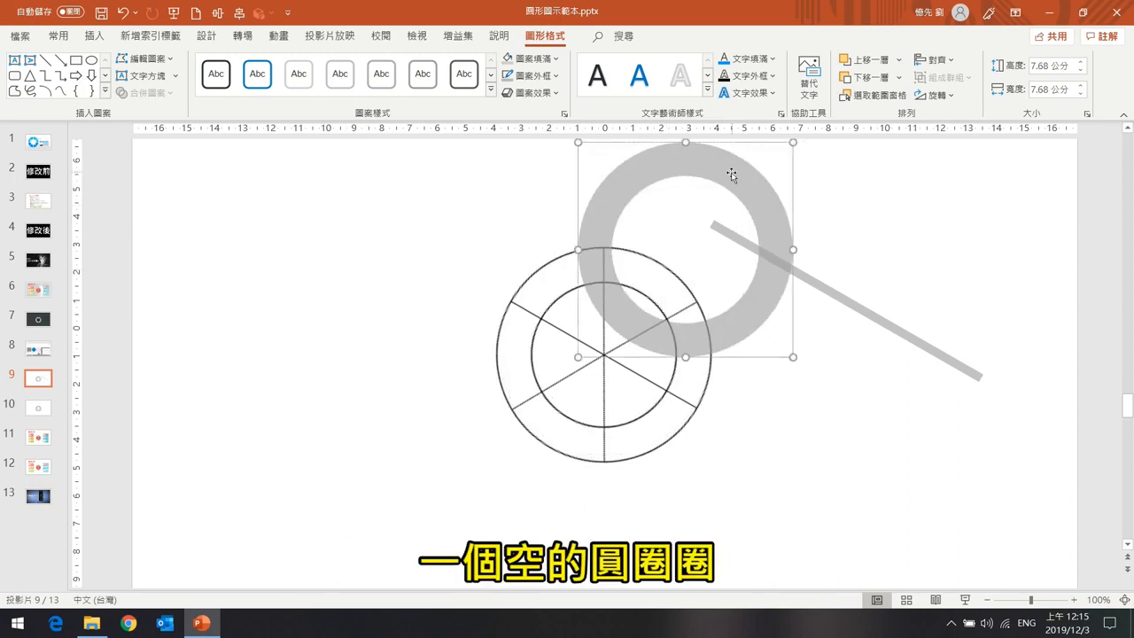
key("ctrl+z")
left_click_drag(833, 292, 589, 348)
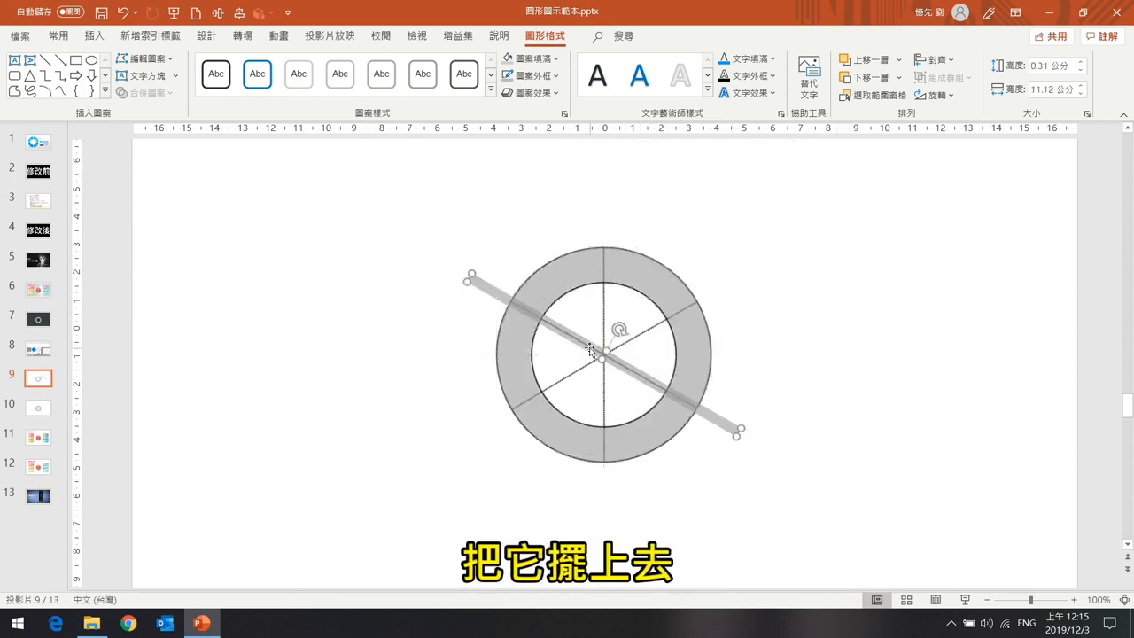
Open slide 10, select every shape of the wheel, and combine them with Merge Shapes Subtract.
left_click(38, 408)
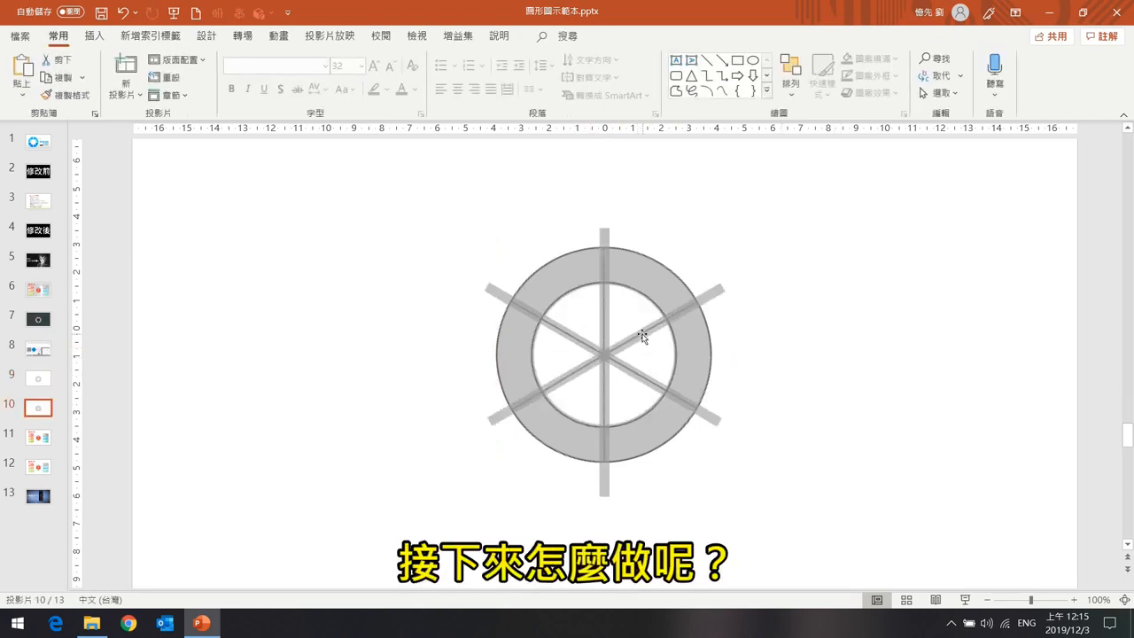
left_click_drag(413, 200, 842, 519)
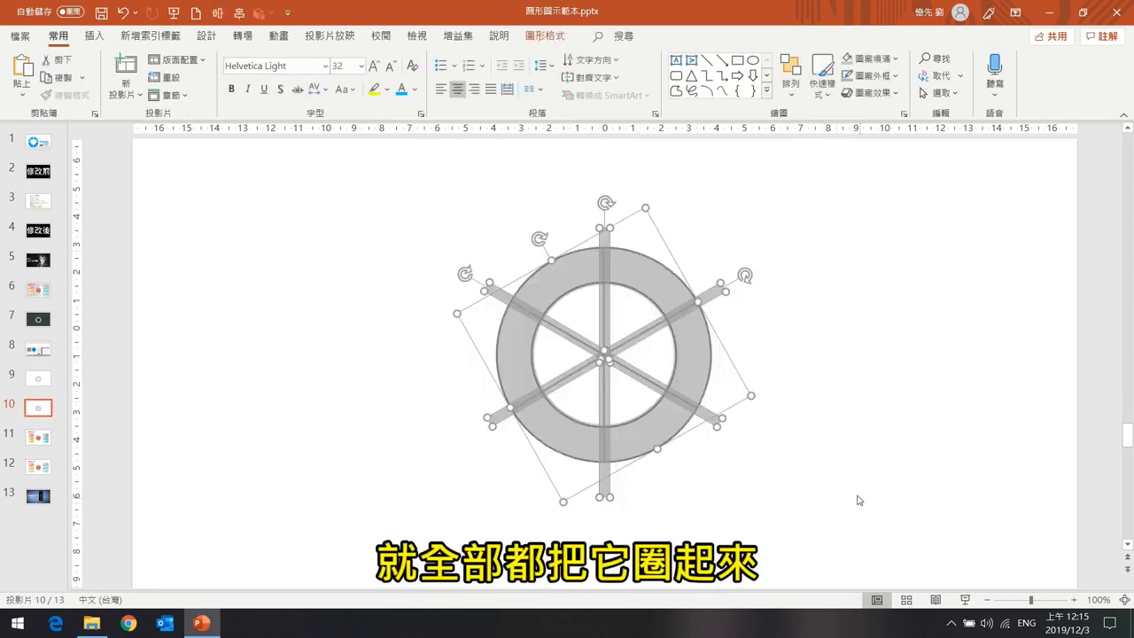
left_click(545, 35)
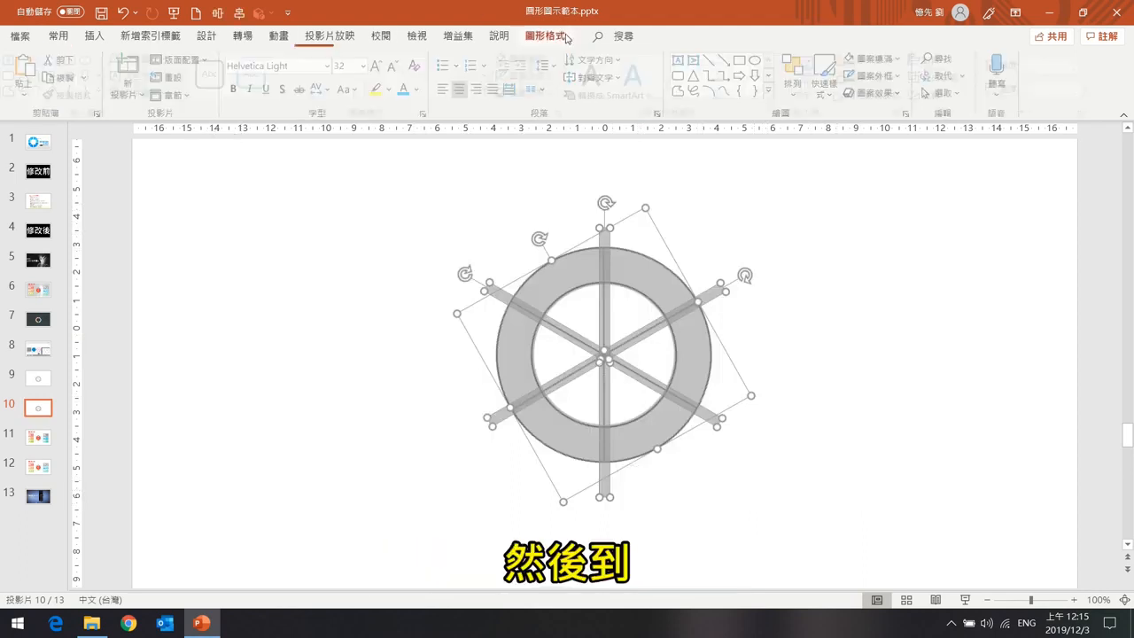
left_click(161, 93)
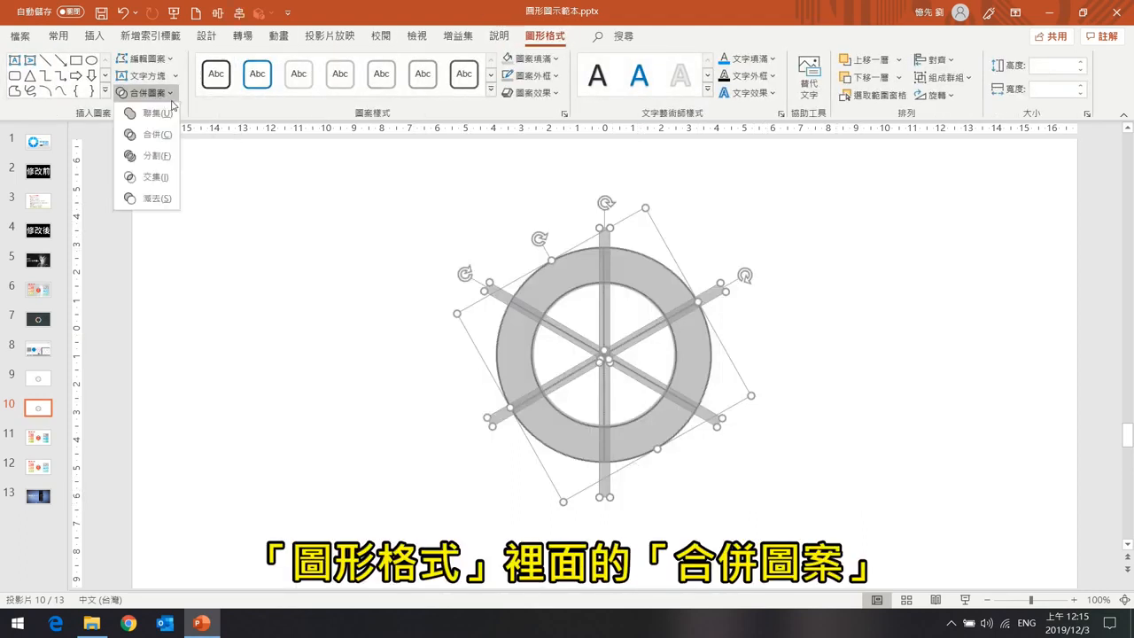
left_click(151, 198)
Move the subtracted segmented ring aside and open its edit points.
left_click_drag(661, 295, 367, 230)
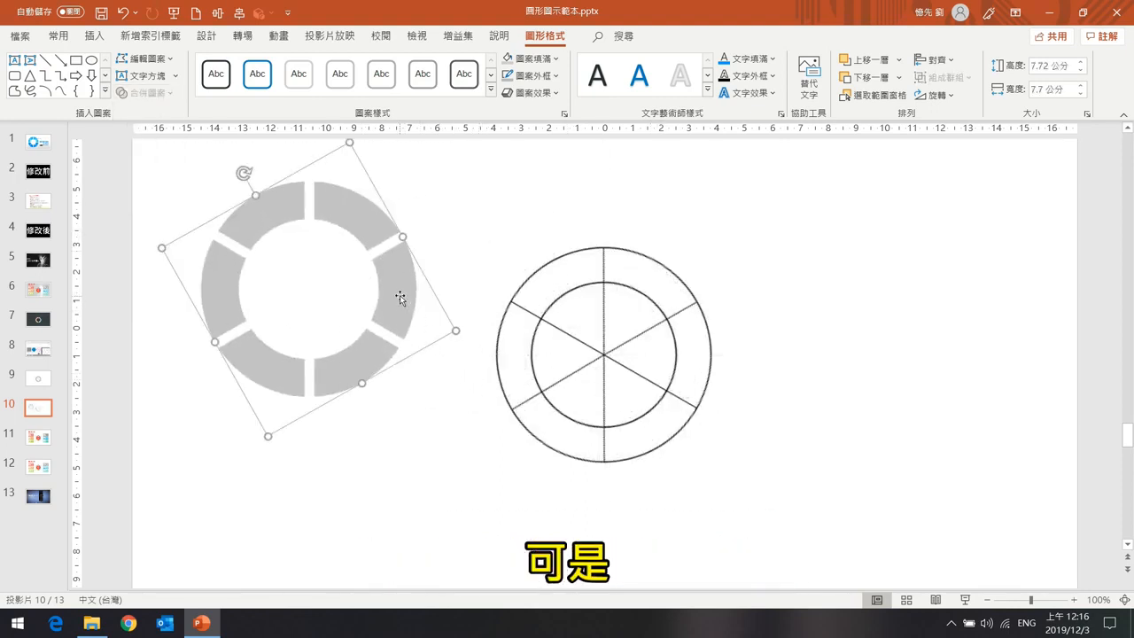
left_click_drag(399, 291, 424, 329)
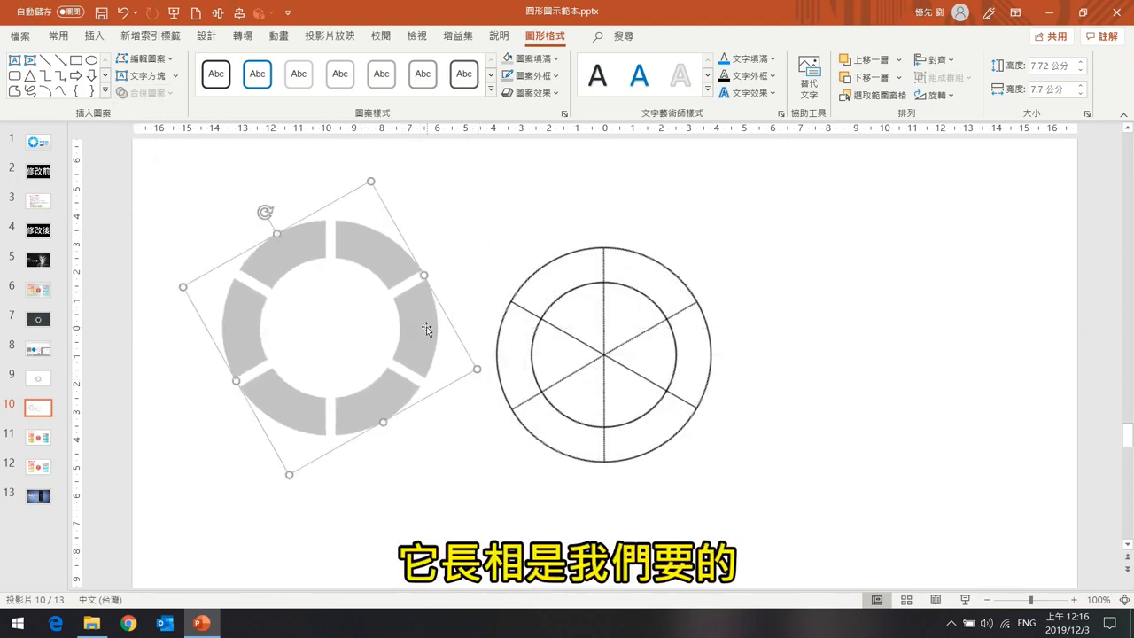
right_click(412, 319)
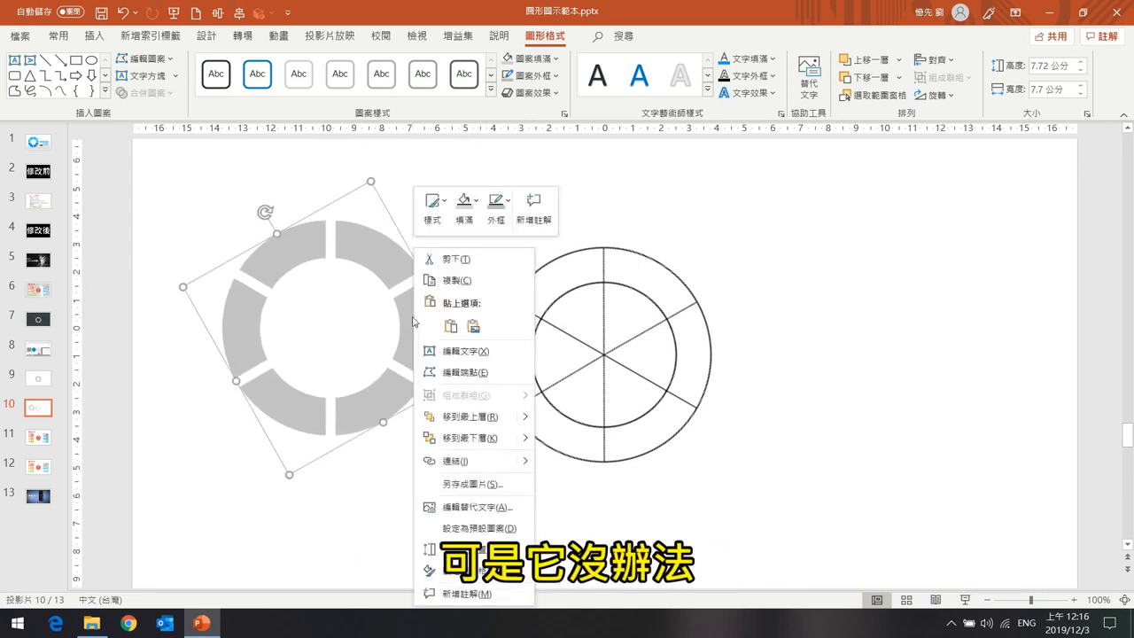
left_click(527, 379)
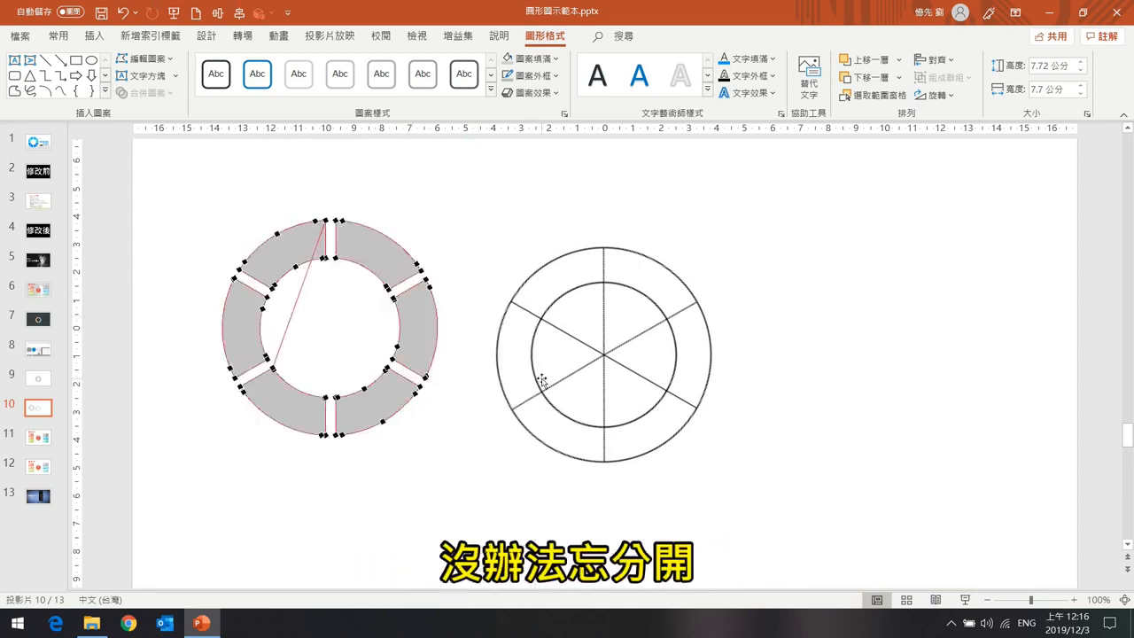
left_click(435, 299)
Try to ungroup the segmented ring, then undo the subtraction.
left_click_drag(387, 287, 430, 311)
right_click(430, 311)
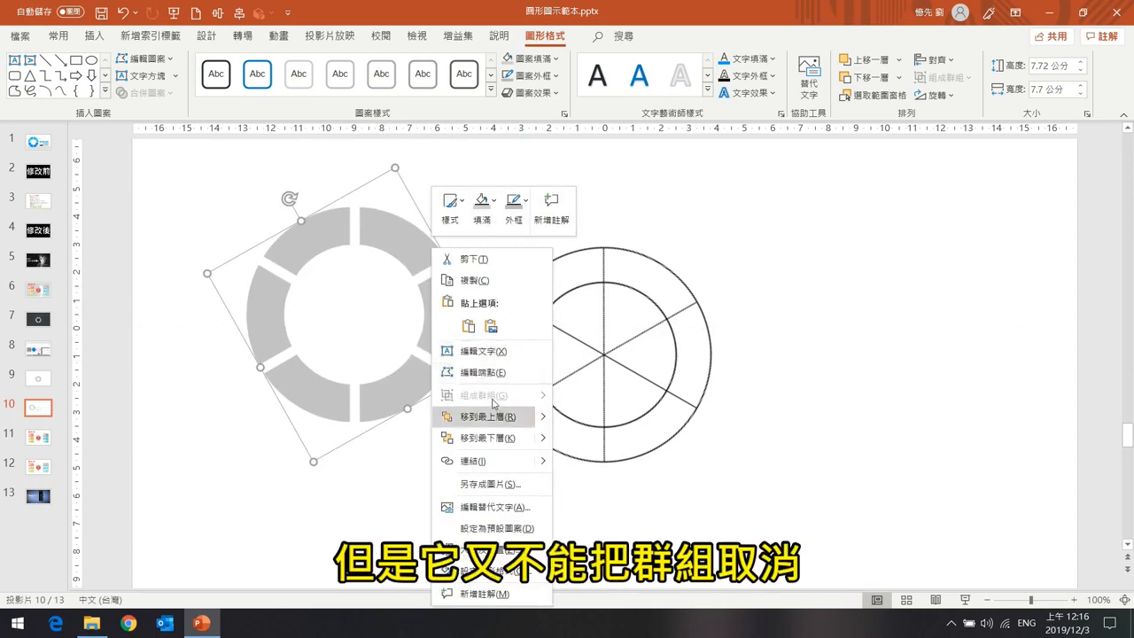
left_click(421, 247)
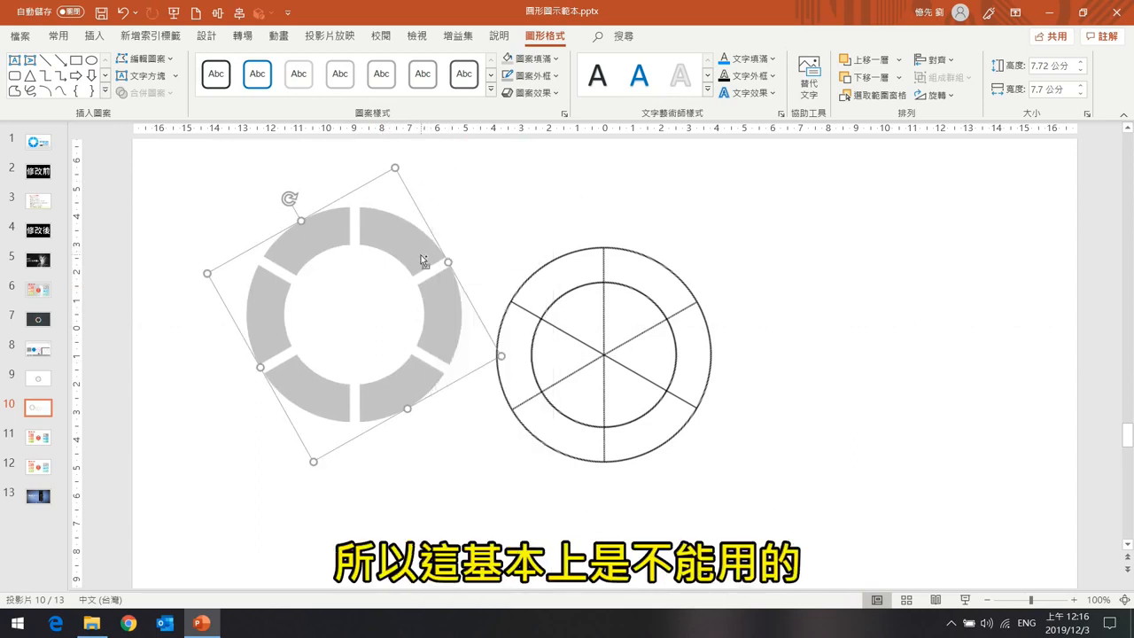
key("ctrl+z")
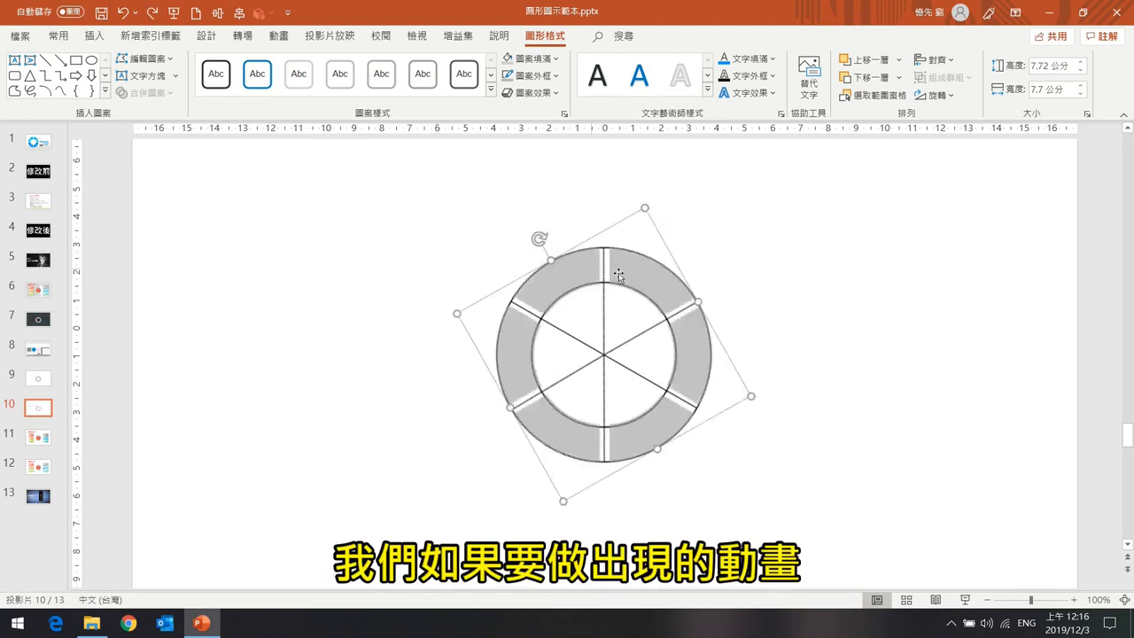
Select all wheel shapes and split them with Merge Shapes Fragment.
key("ctrl+a")
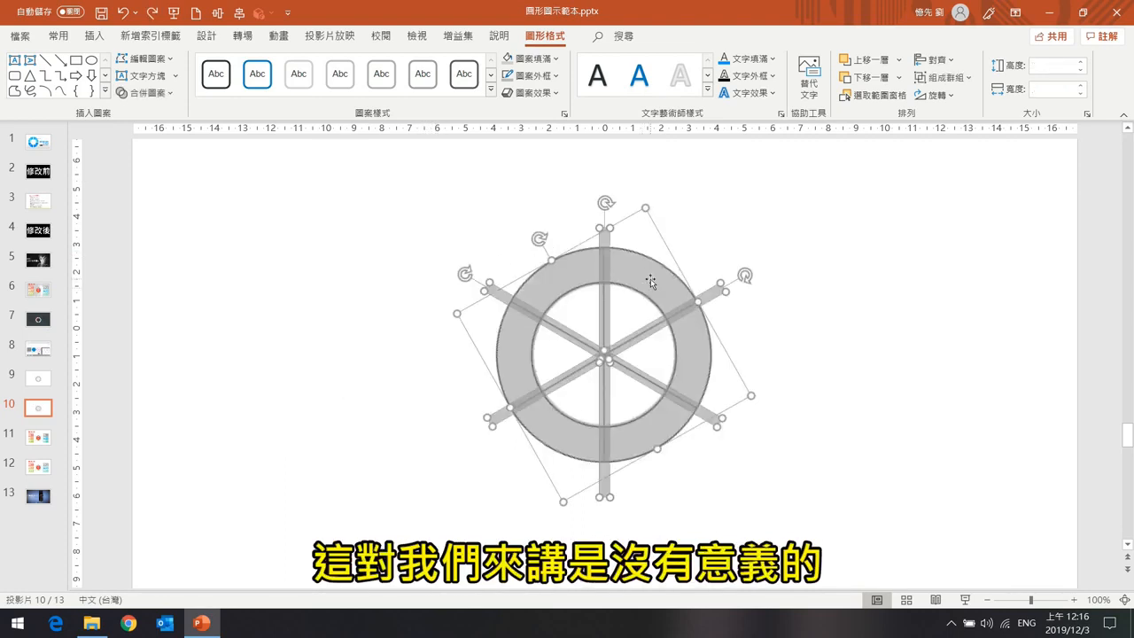
left_click(144, 92)
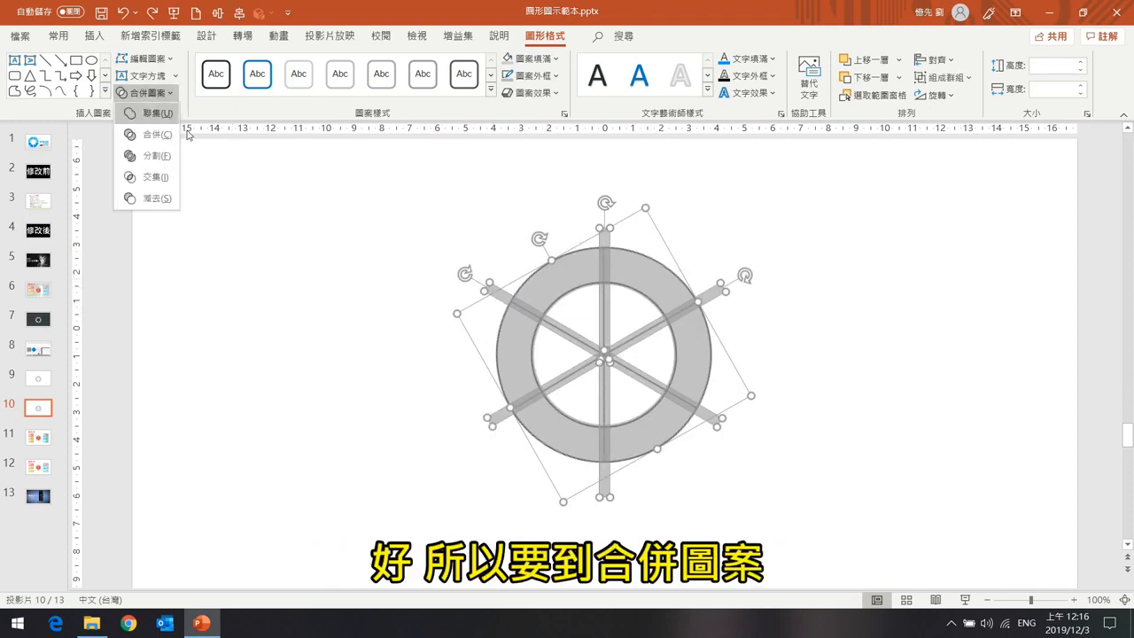
left_click(166, 159)
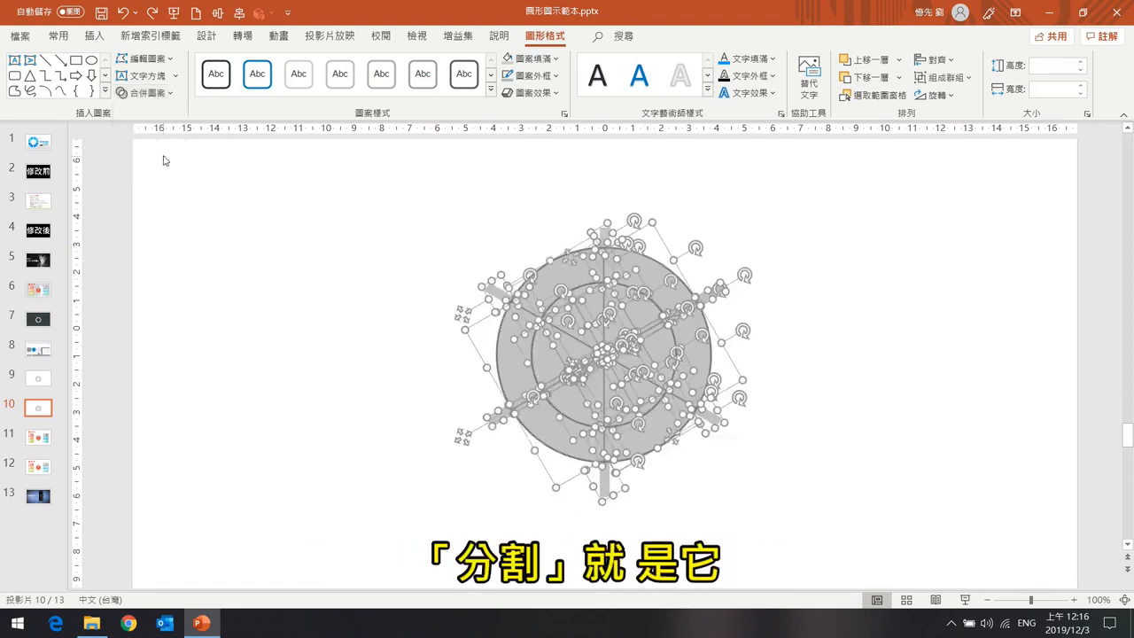
Pull the fragmented wedges and bar pieces away from the ring, spreading them around the slide.
left_click(822, 350)
left_click_drag(620, 316, 841, 254)
left_click_drag(576, 314, 443, 210)
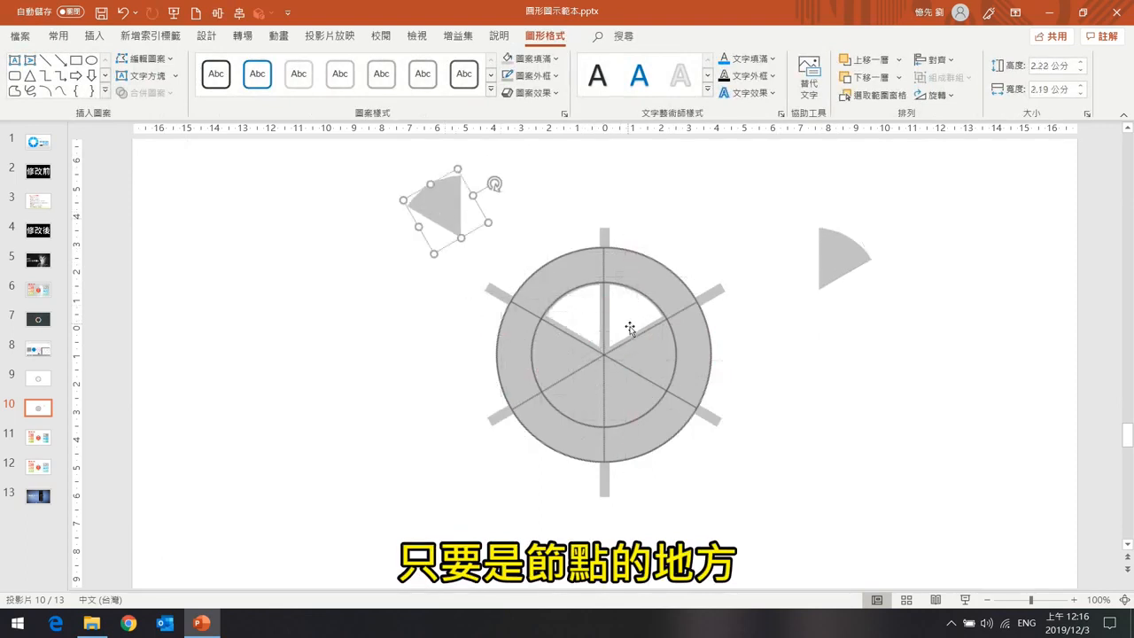
left_click_drag(655, 354, 885, 289)
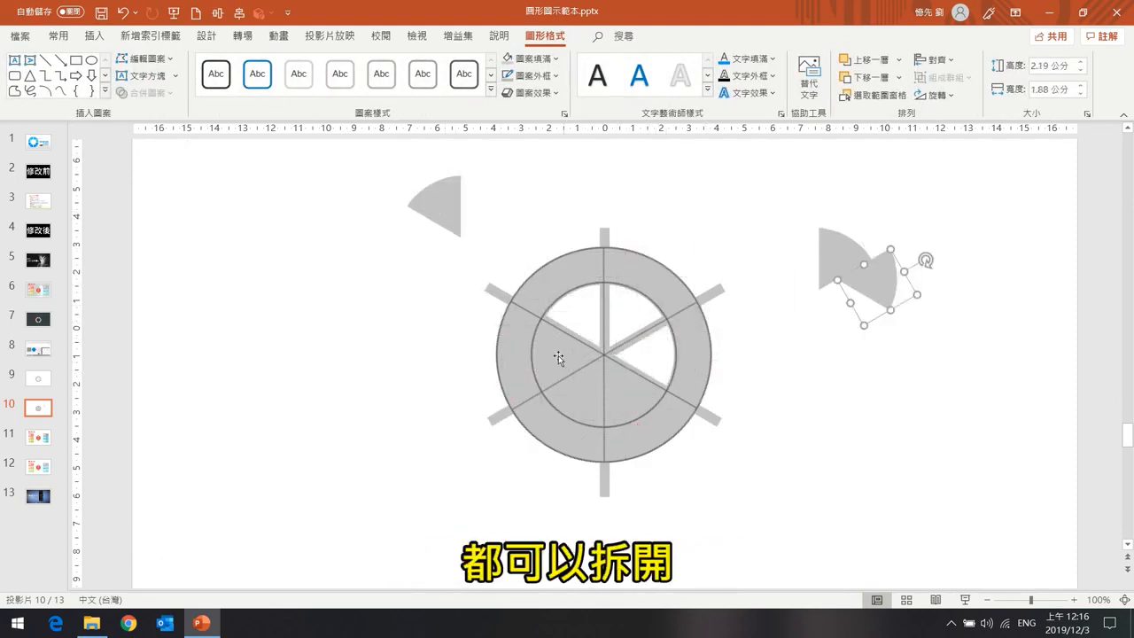
left_click_drag(560, 357, 337, 369)
left_click_drag(610, 417, 451, 470)
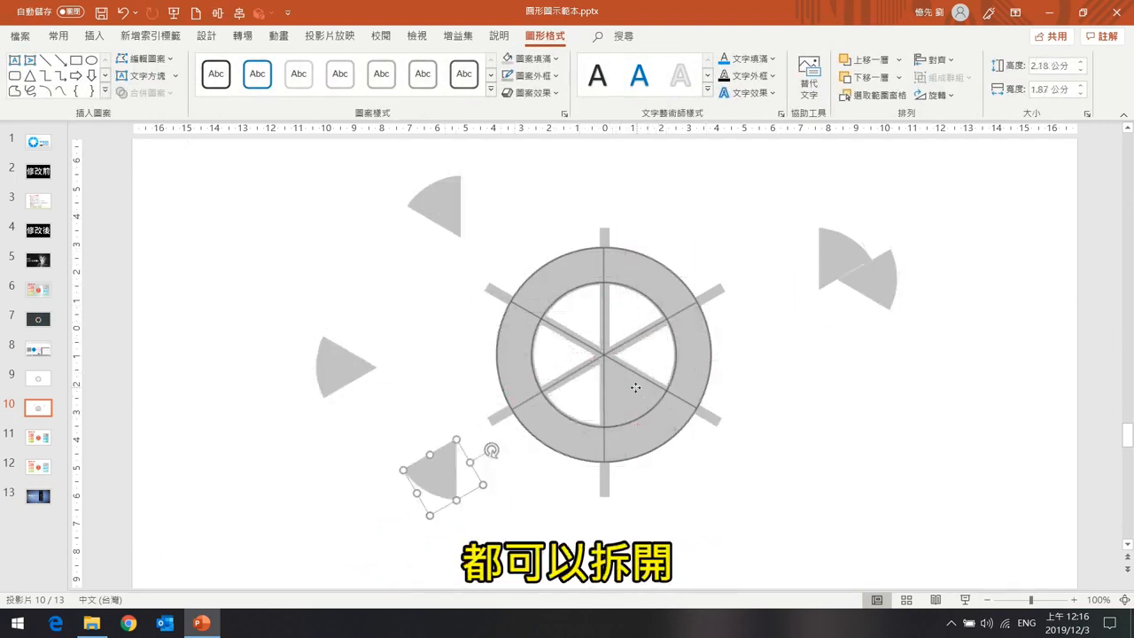
left_click_drag(636, 387, 837, 474)
left_click_drag(714, 336, 816, 260)
left_click_drag(602, 304, 747, 186)
left_click_drag(569, 337, 423, 352)
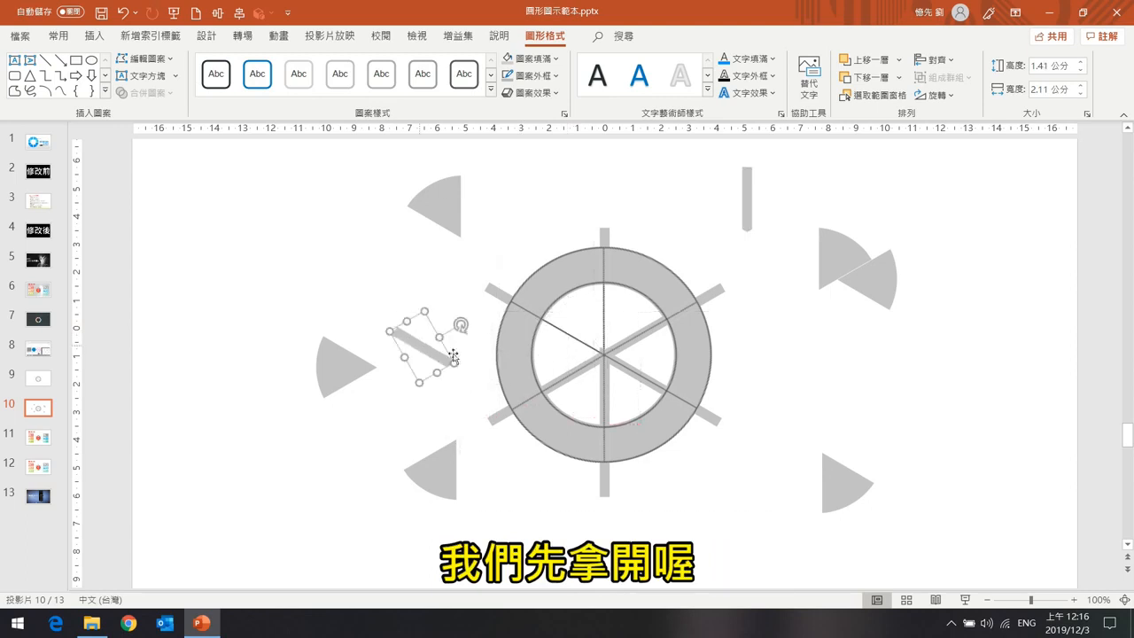
left_click_drag(587, 369, 542, 518)
left_click_drag(603, 405, 942, 476)
Delete the circle-and-spoke outline drawing lying over the ring.
left_click_drag(638, 381, 971, 373)
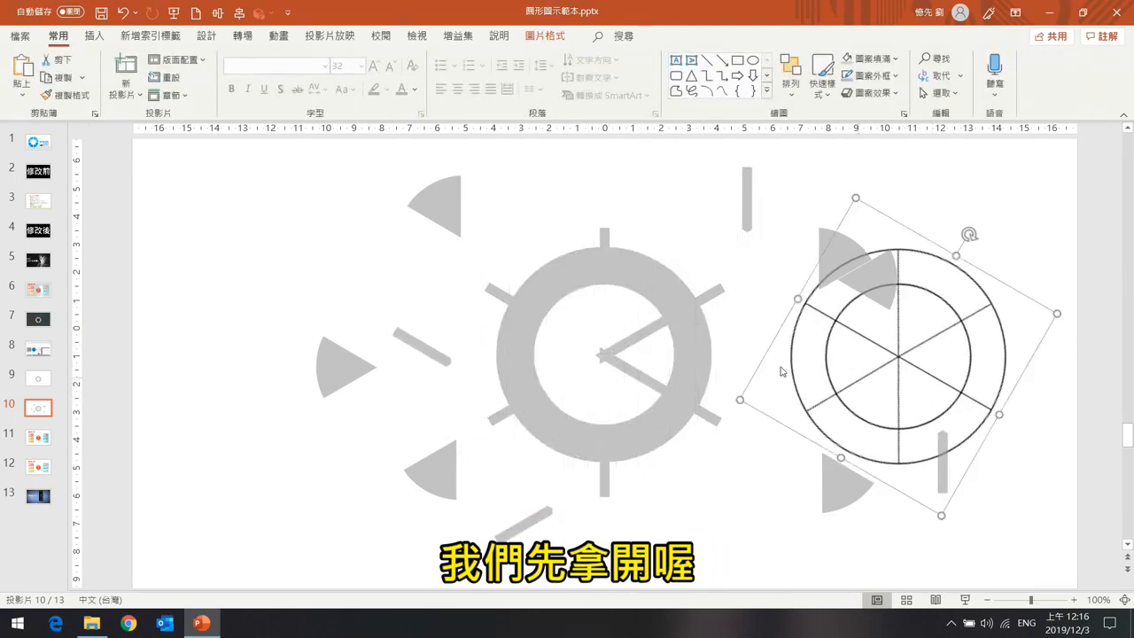
key("ctrl+z")
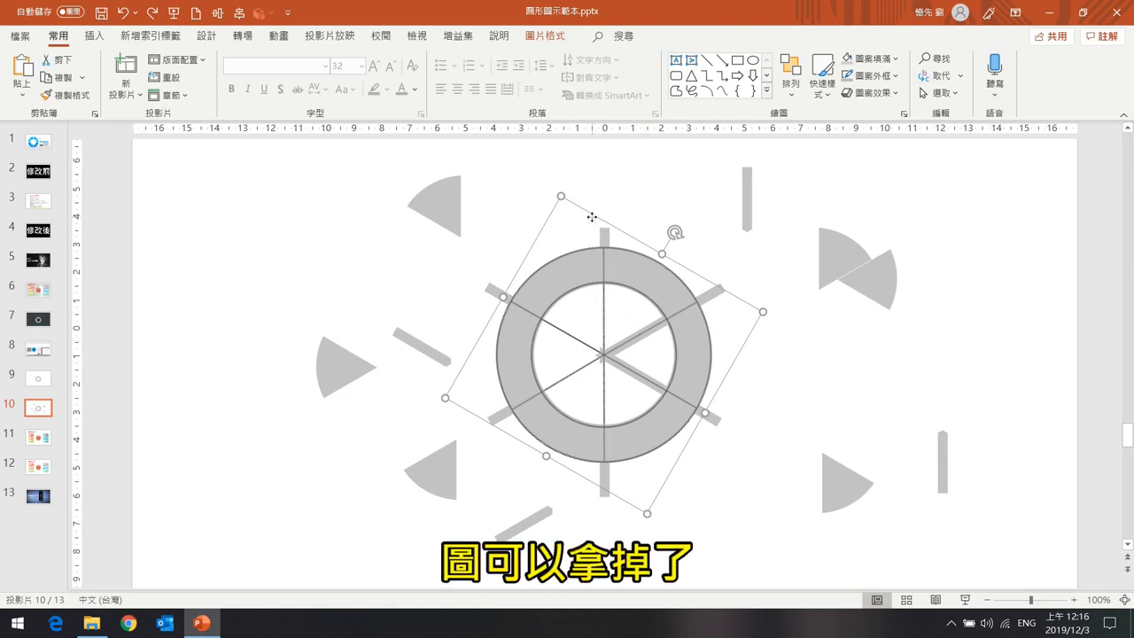
key("Delete")
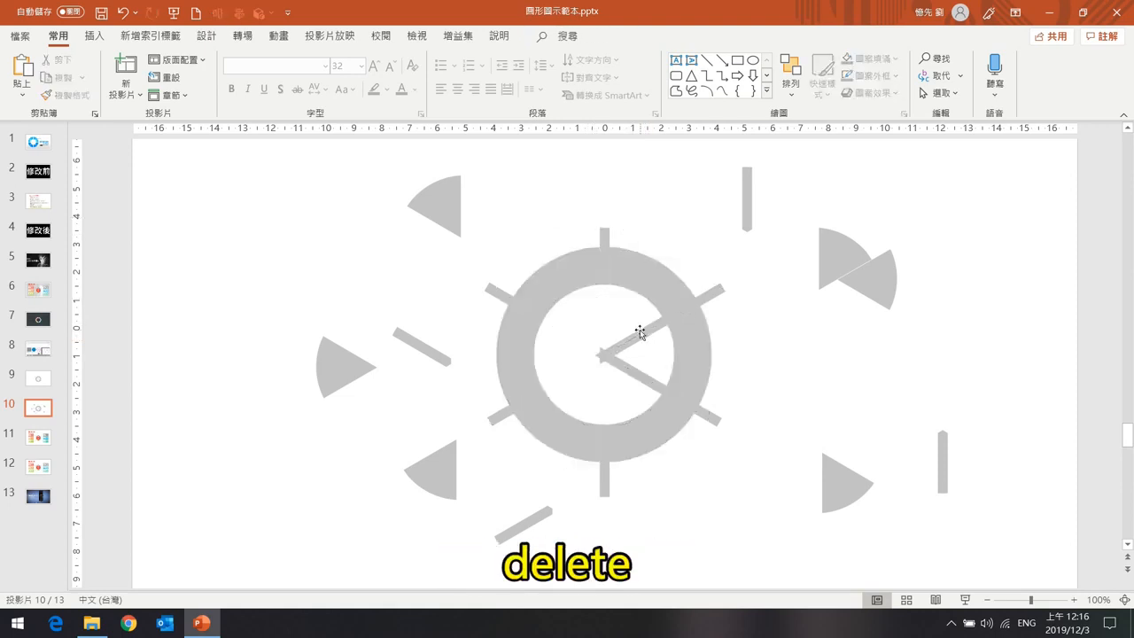
Drag the remaining bar fragments out of the ring so only the ring segments stay in place.
left_click_drag(640, 333, 808, 323)
left_click_drag(645, 387, 838, 402)
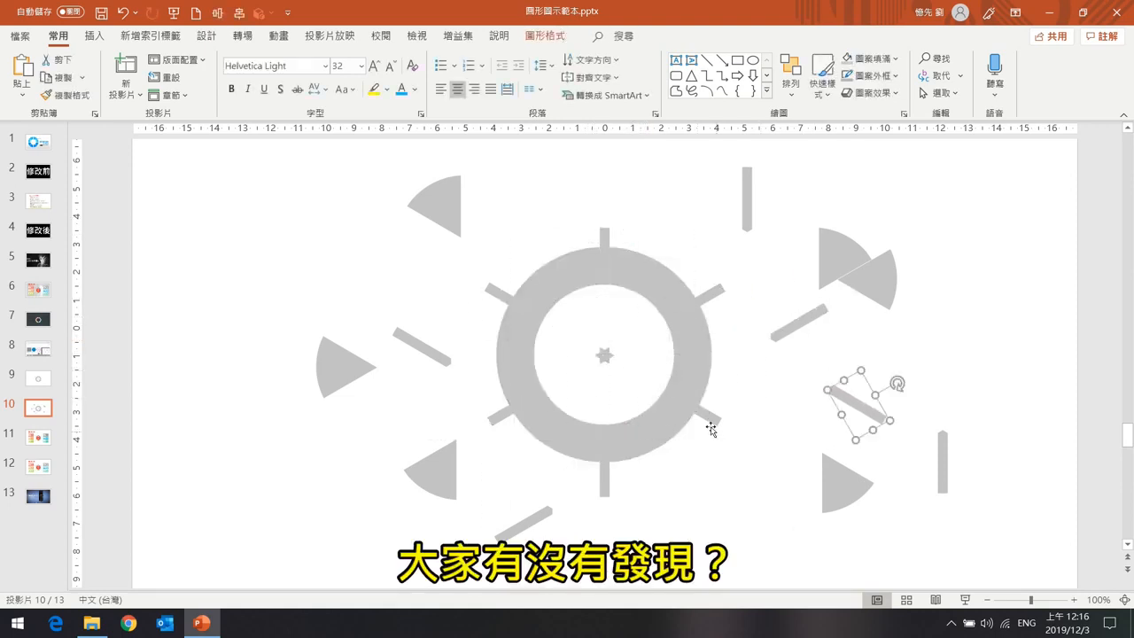
left_click_drag(708, 416, 768, 456)
left_click_drag(675, 397, 786, 418)
left_click_drag(682, 310, 789, 273)
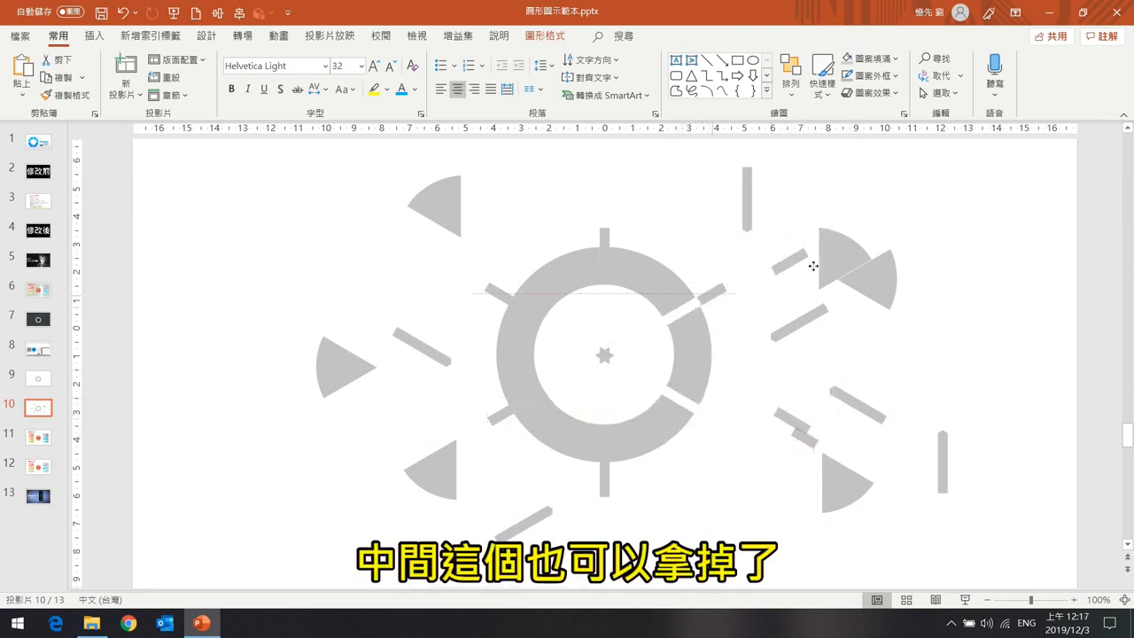
left_click_drag(602, 257, 607, 183)
left_click_drag(502, 292, 451, 276)
left_click_drag(530, 313, 452, 285)
left_click_drag(505, 414, 401, 440)
left_click_drag(533, 399, 437, 443)
left_click_drag(602, 441, 673, 540)
left_click_drag(603, 476, 706, 496)
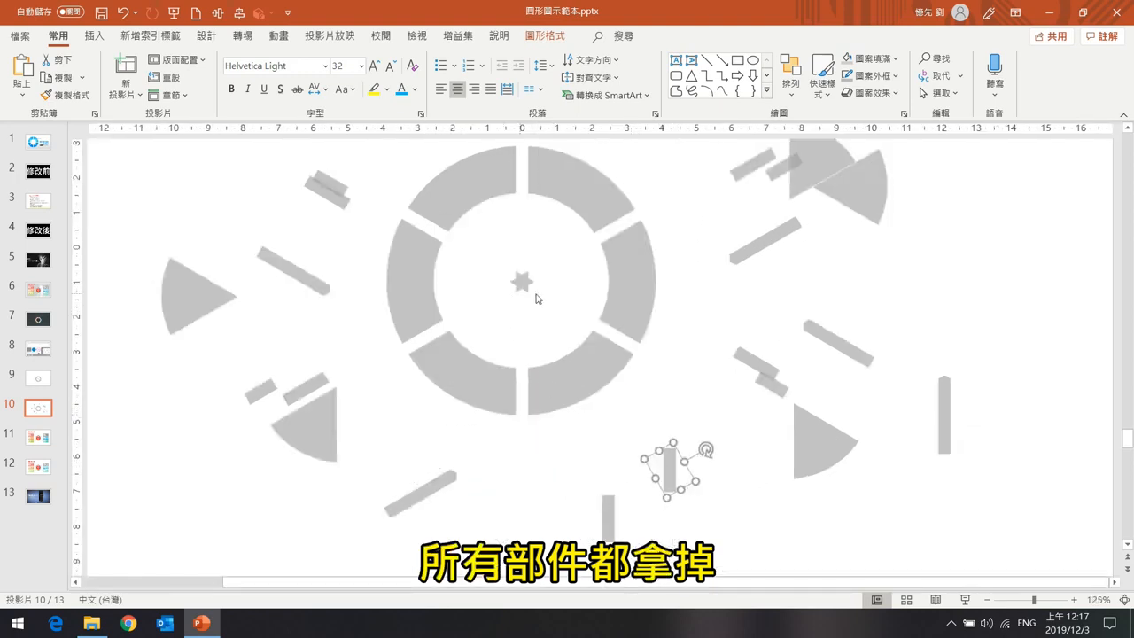
Zoom into the ring's center, group the small star-shaped pieces, and delete the group.
left_click(522, 283)
scroll(529, 286, "up", 10)
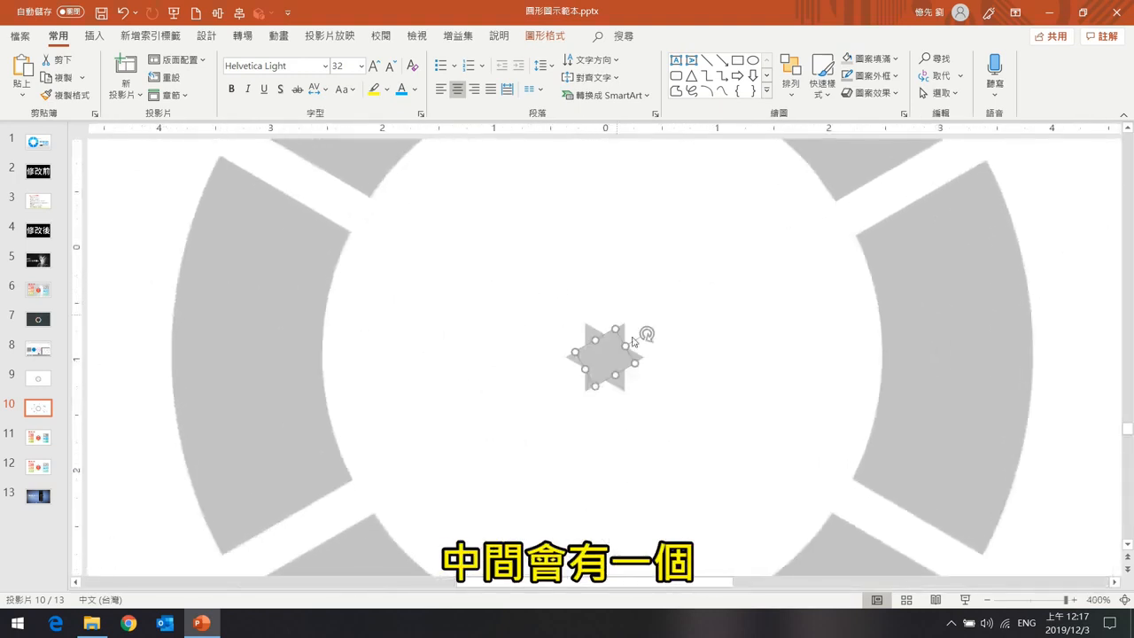
mouse_move(615, 356)
left_mouse_down()
mouse_move(682, 315)
mouse_move(713, 324)
mouse_move(646, 364)
mouse_move(614, 356)
left_mouse_up()
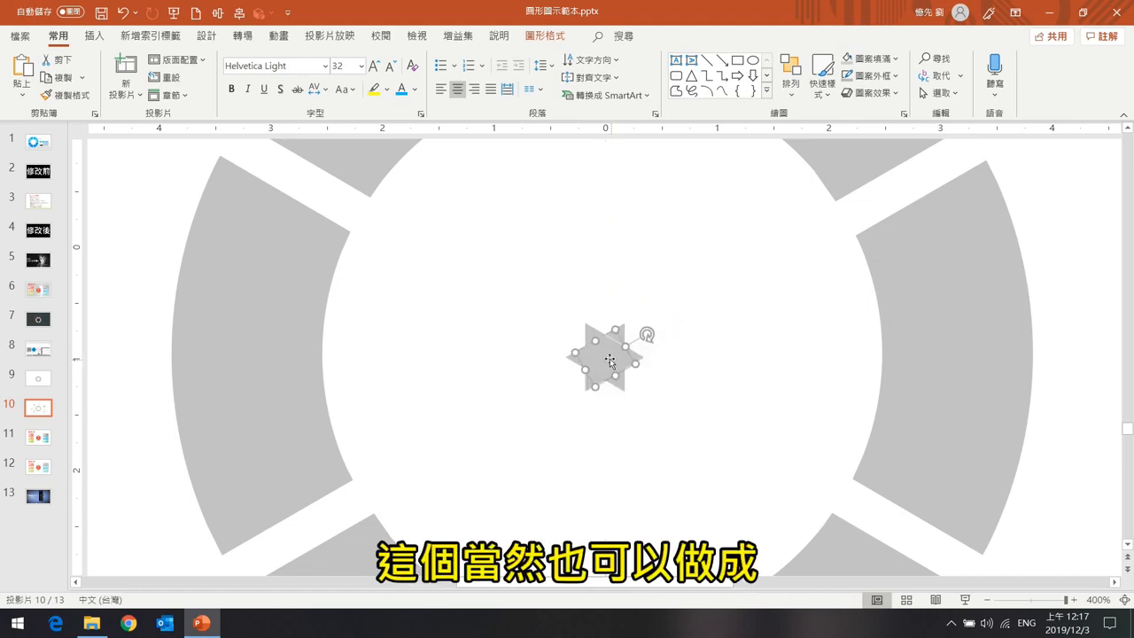
left_click_drag(547, 298, 665, 429)
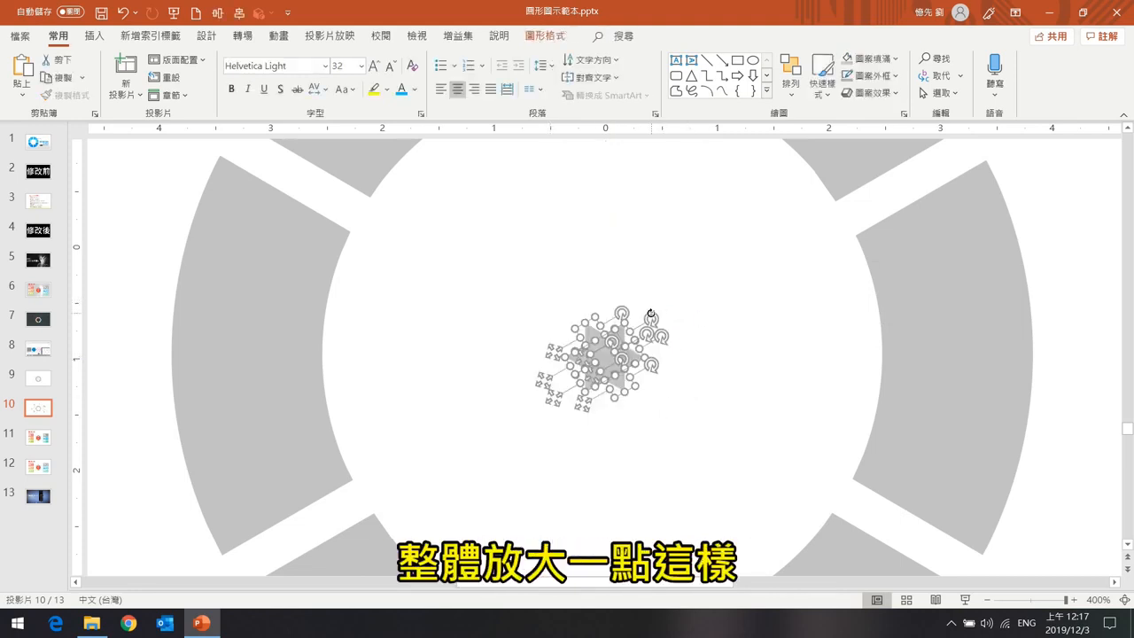
key("ctrl+g")
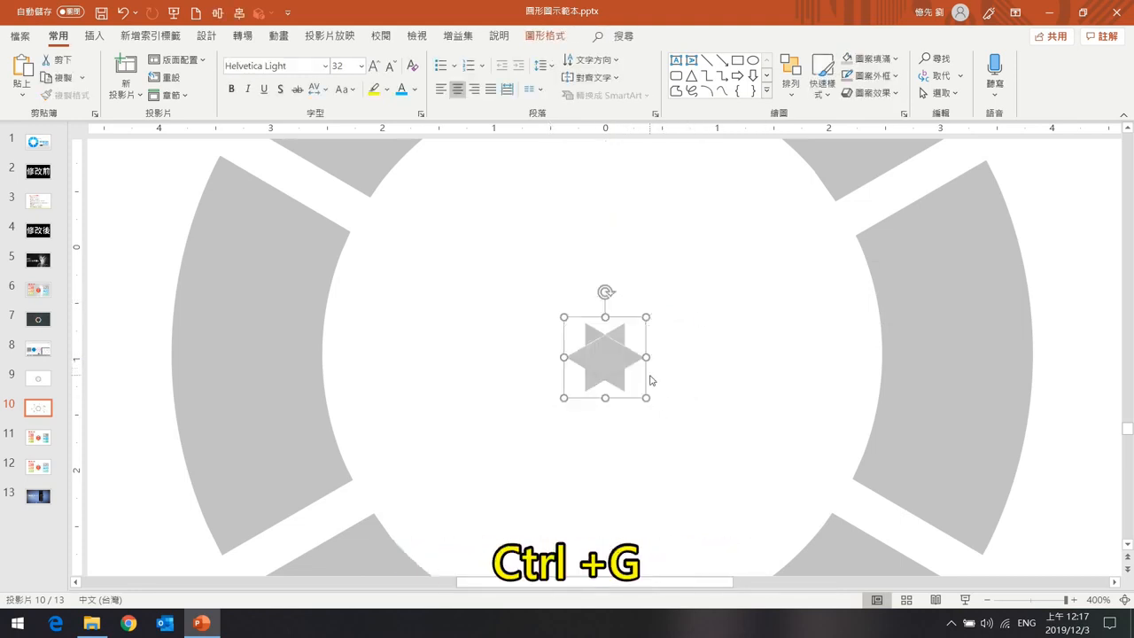
left_click(679, 293)
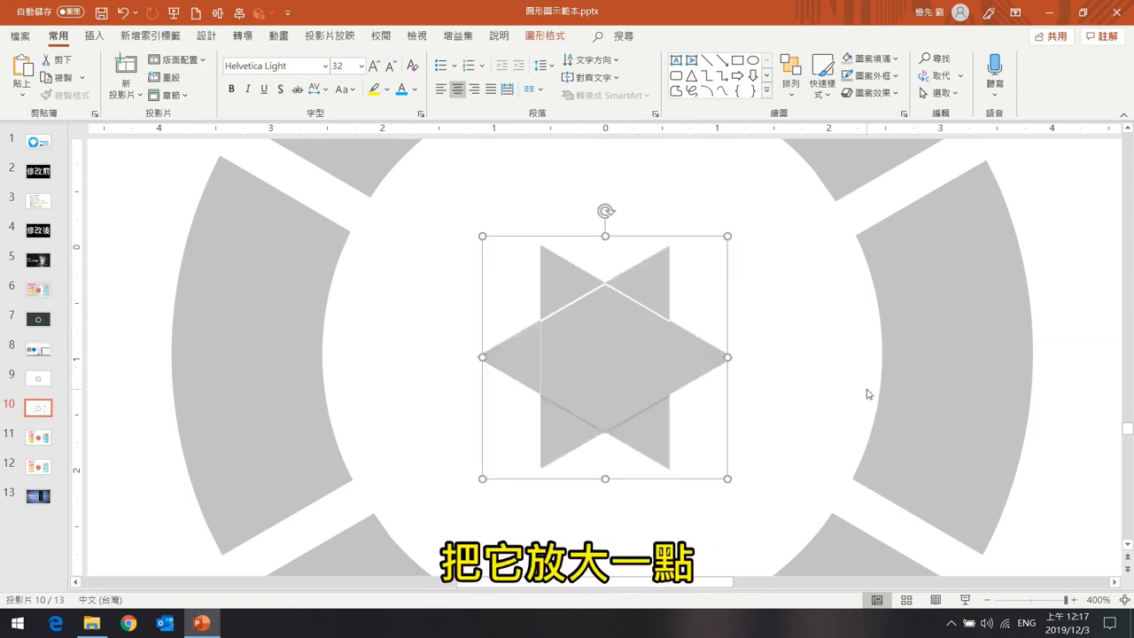
key("ctrl+z")
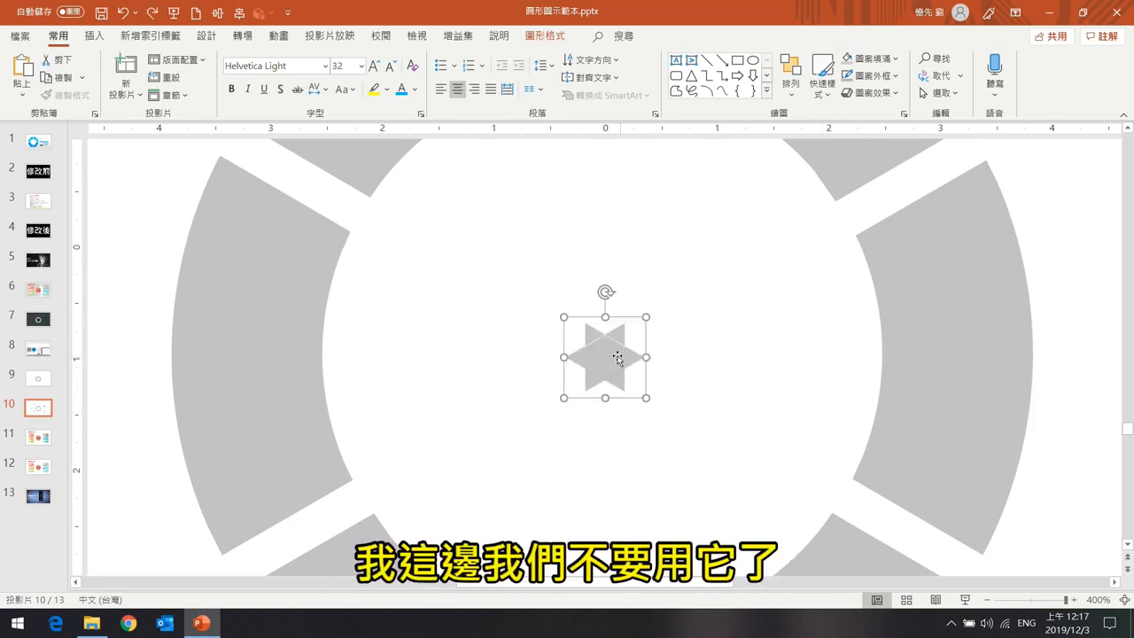
key("Delete")
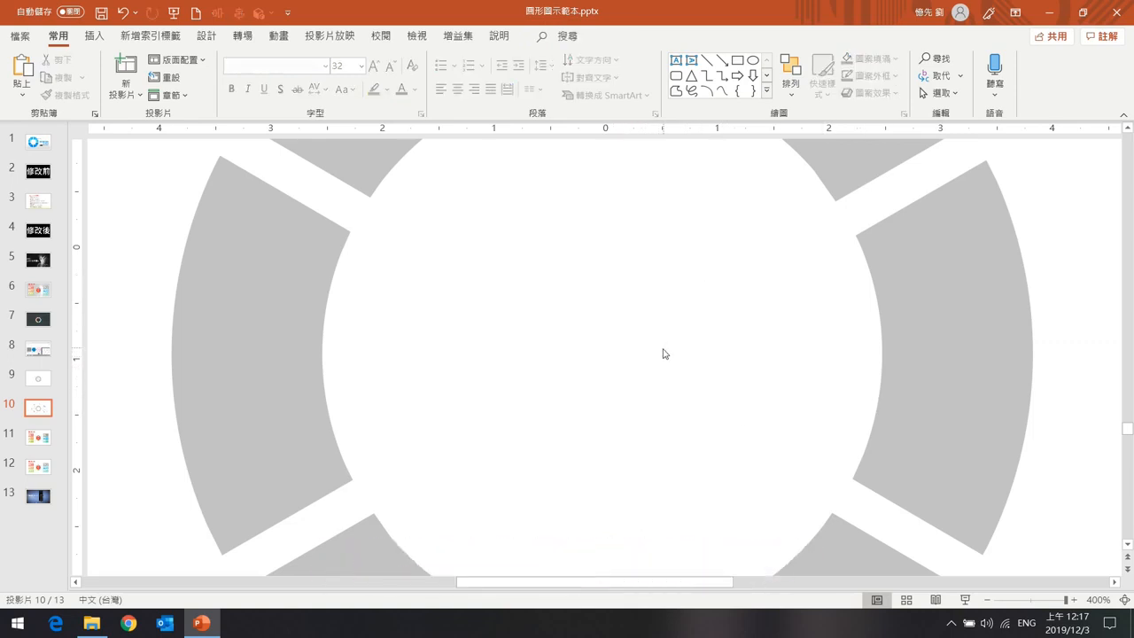
Nudge several ring segments outward, then undo the three segment moves.
scroll(668, 354, "down", 6)
scroll(743, 376, "down", 3)
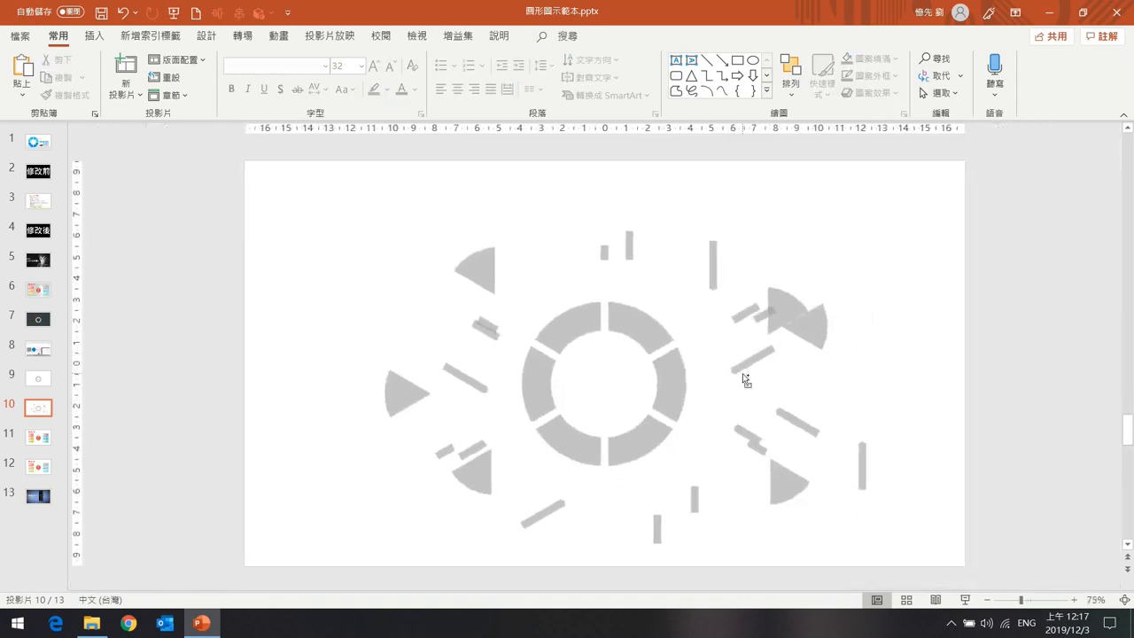
left_click(658, 326)
left_click_drag(672, 392, 694, 381)
left_click_drag(637, 431, 661, 440)
left_click_drag(586, 452, 577, 472)
left_click_drag(541, 393, 535, 394)
left_click(568, 338)
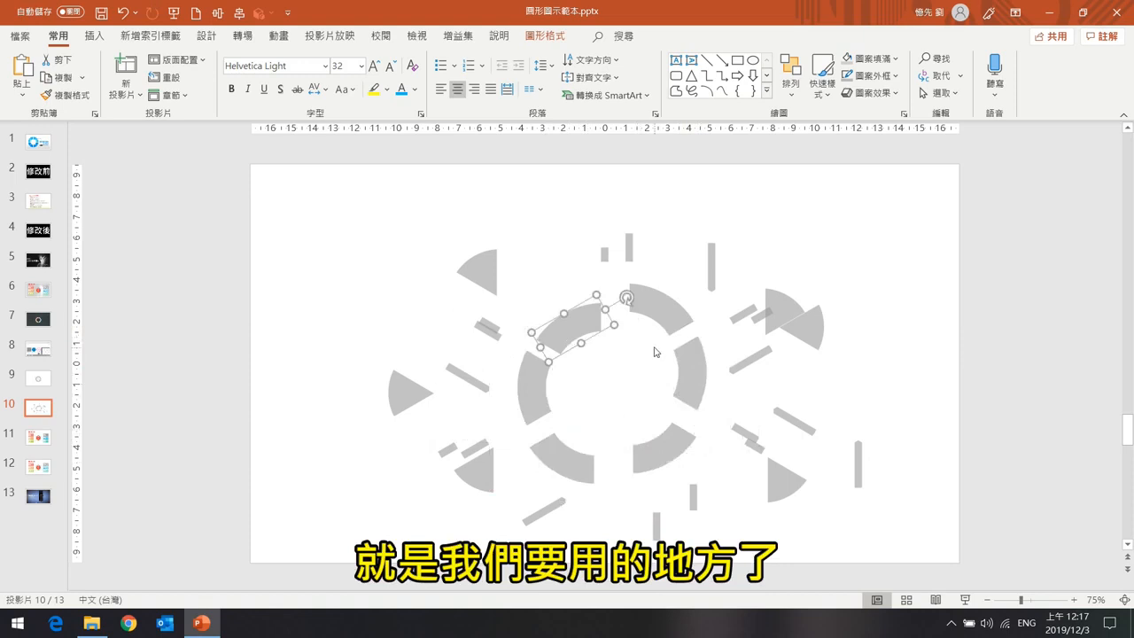
key("ctrl+z")
key("ctrl+z")
key("ctrl+z")
key("ctrl+z")
key("ctrl+z")
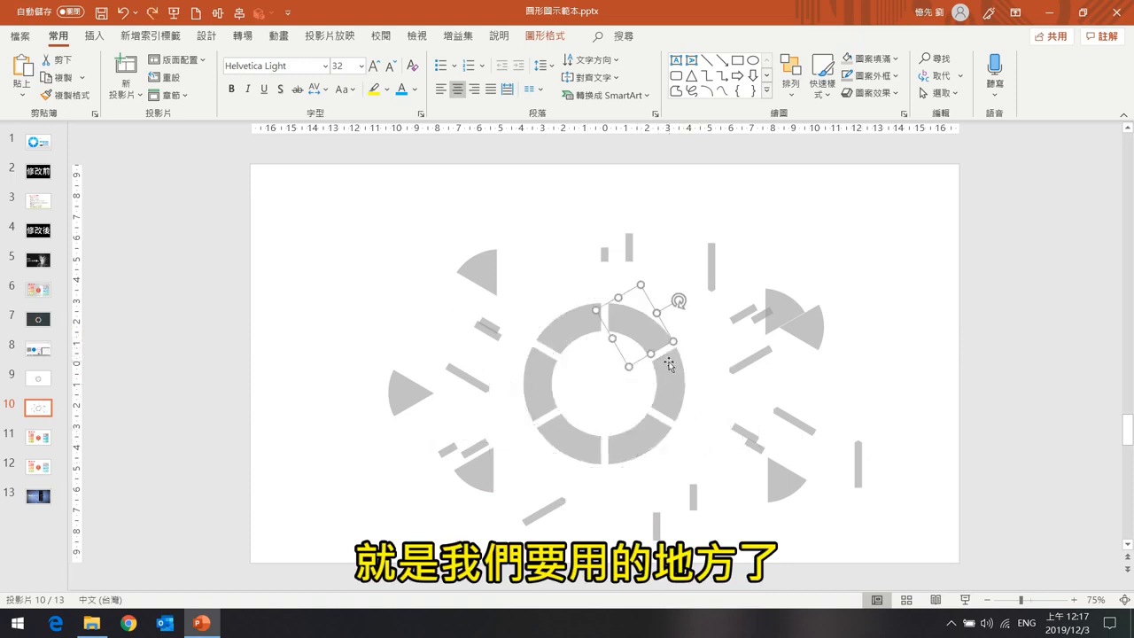
Select all six ring segments, including the one left out at first, and group them into one object.
left_click_drag(519, 298, 719, 486)
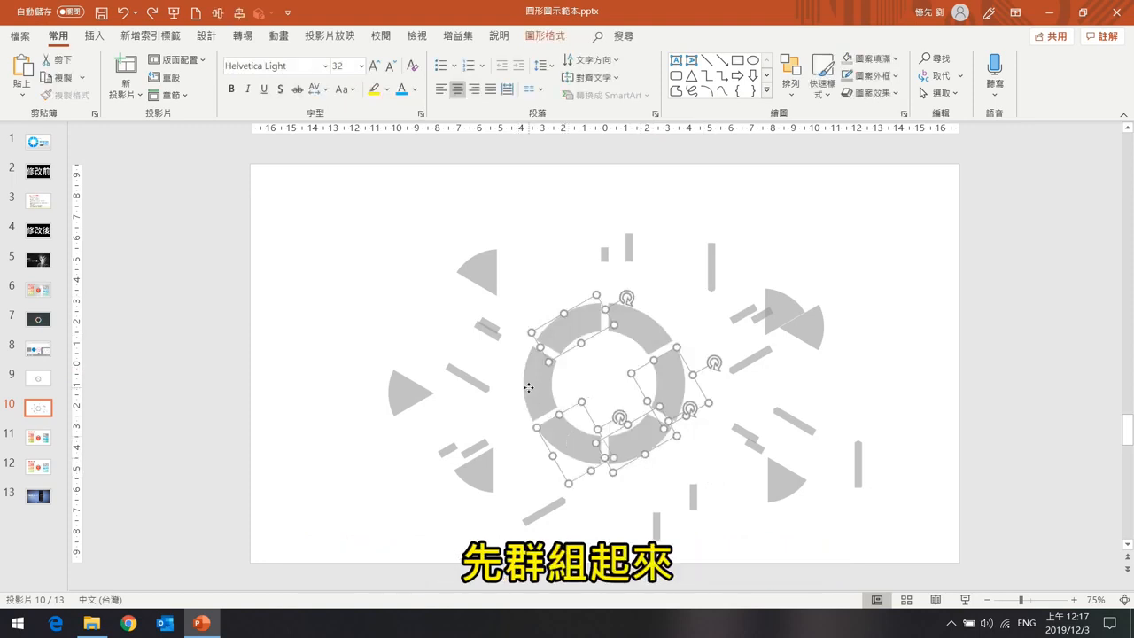
key("ctrl+g")
left_click_drag(637, 333, 768, 257)
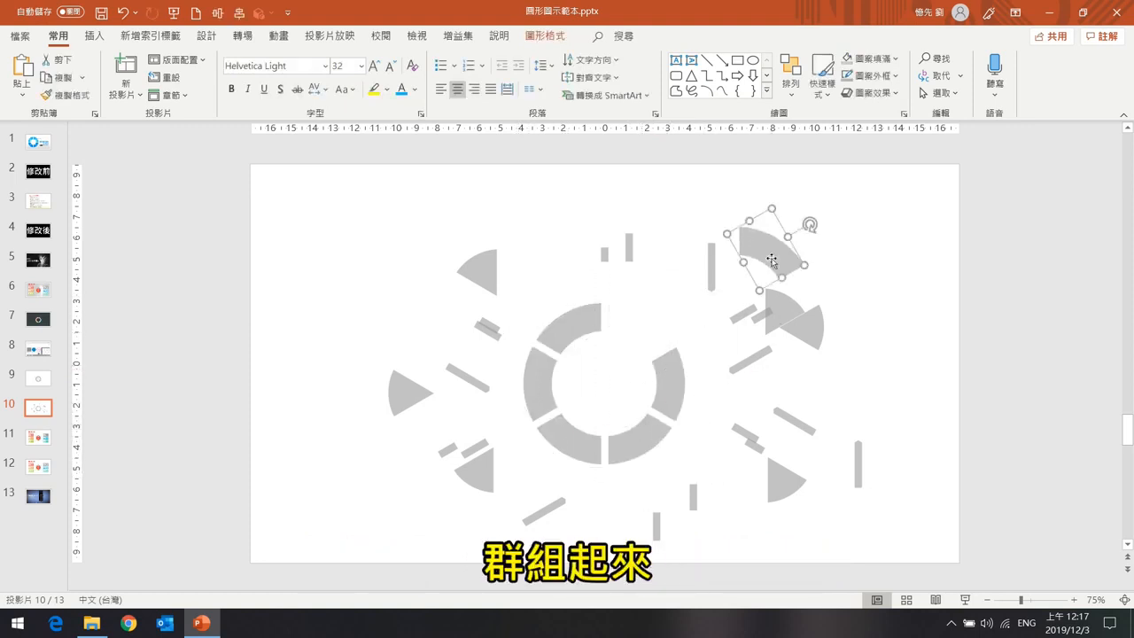
key("ctrl+z")
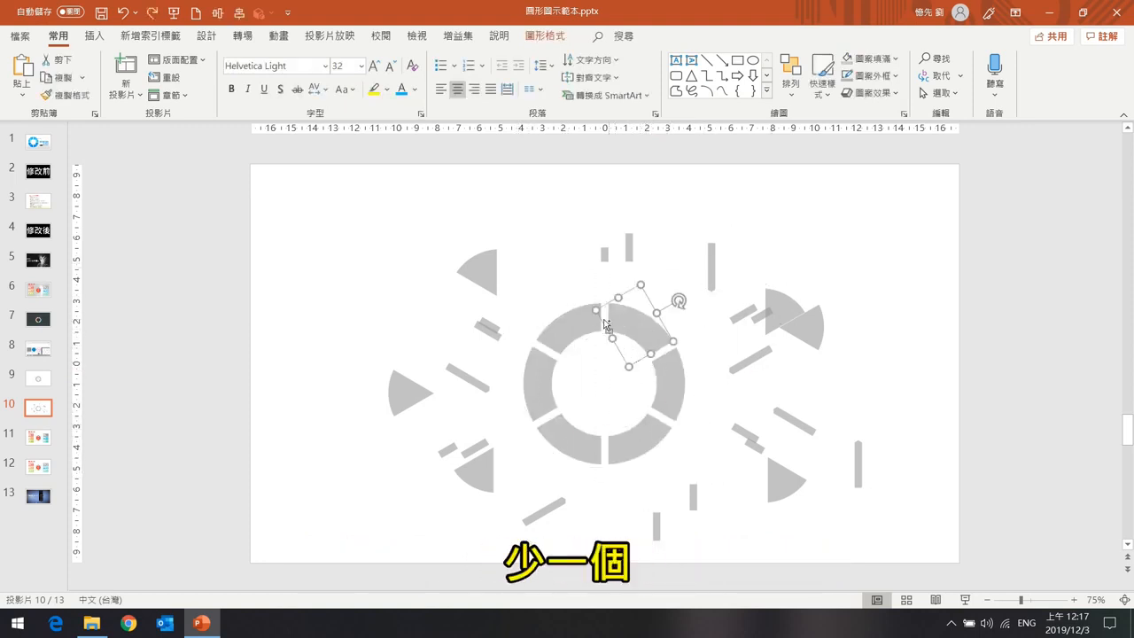
left_click(585, 315)
key("ctrl+g")
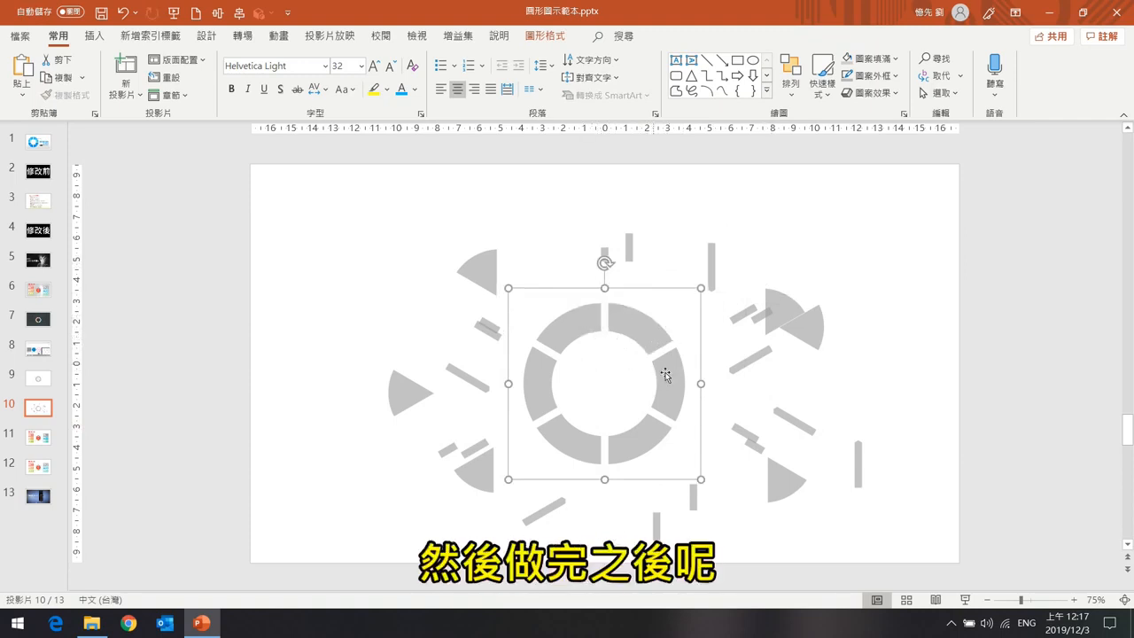
Open Format Shape for one ring segment and open its solid fill color palette.
left_click(643, 334)
right_click(644, 336)
left_click(700, 572)
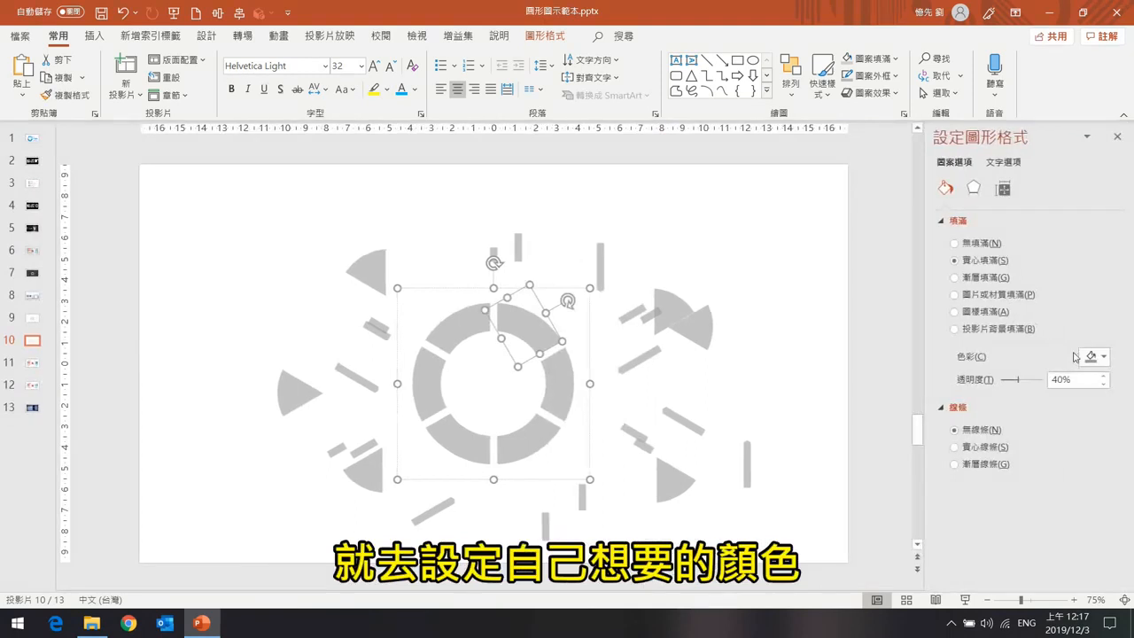
left_click(1098, 363)
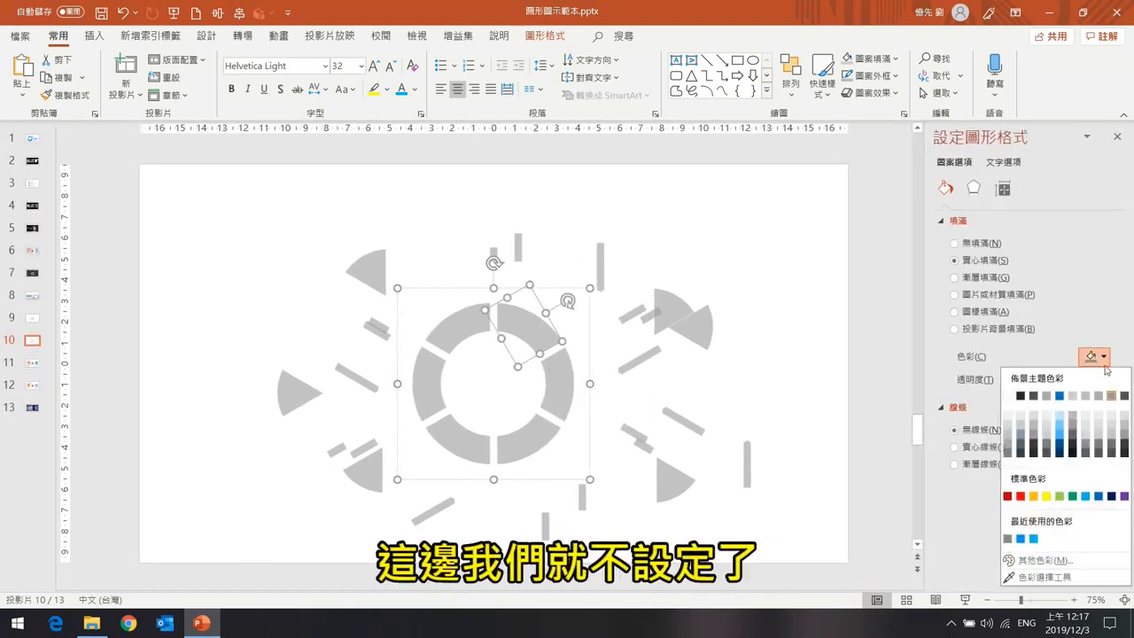
Go to slide 11, play it in reading view, and advance to its next animation.
left_click(35, 363)
left_click(36, 363)
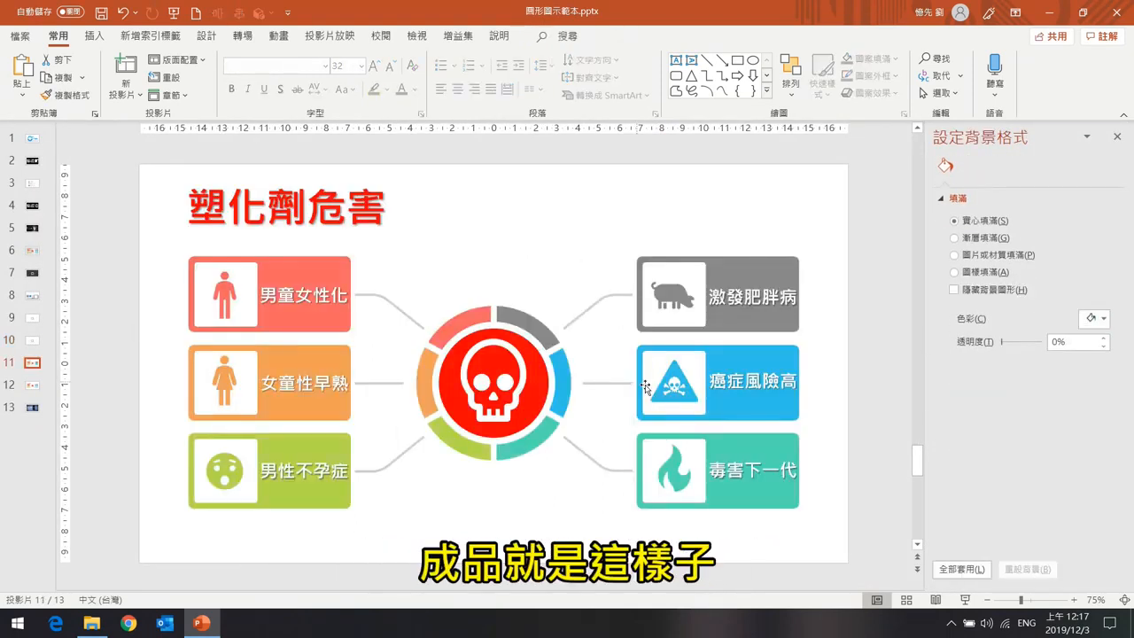
left_click(965, 599)
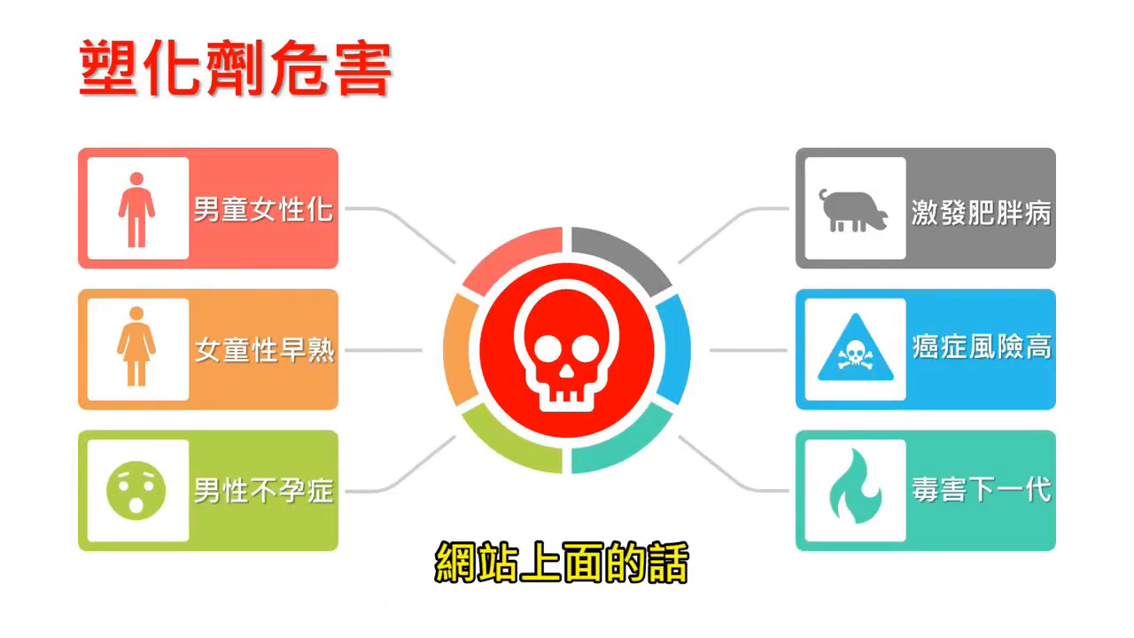
key("Right")
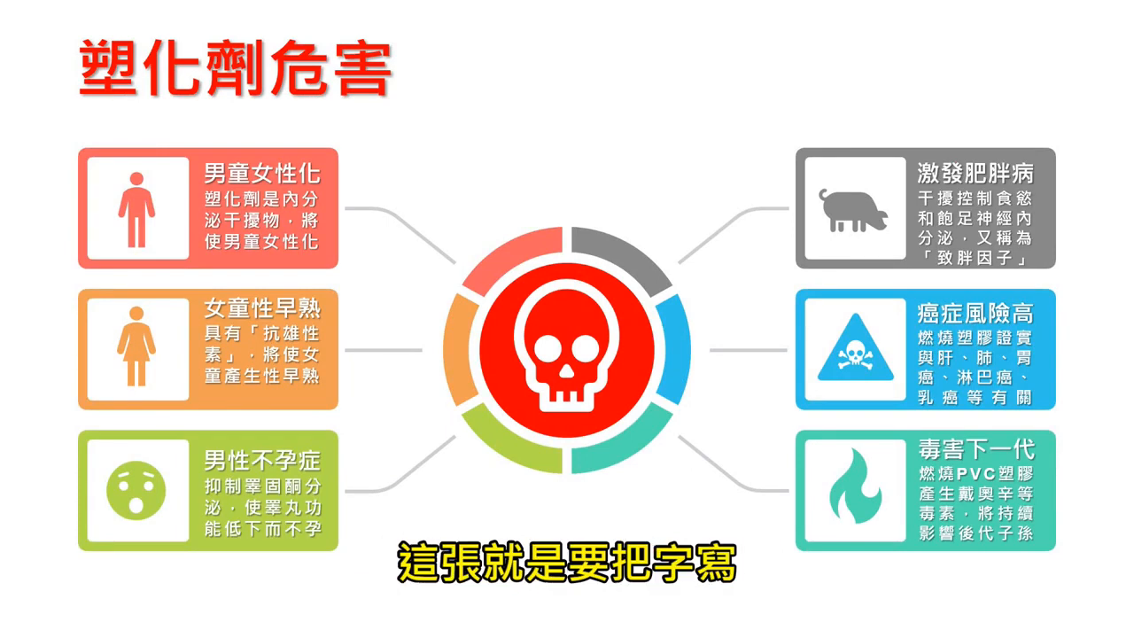